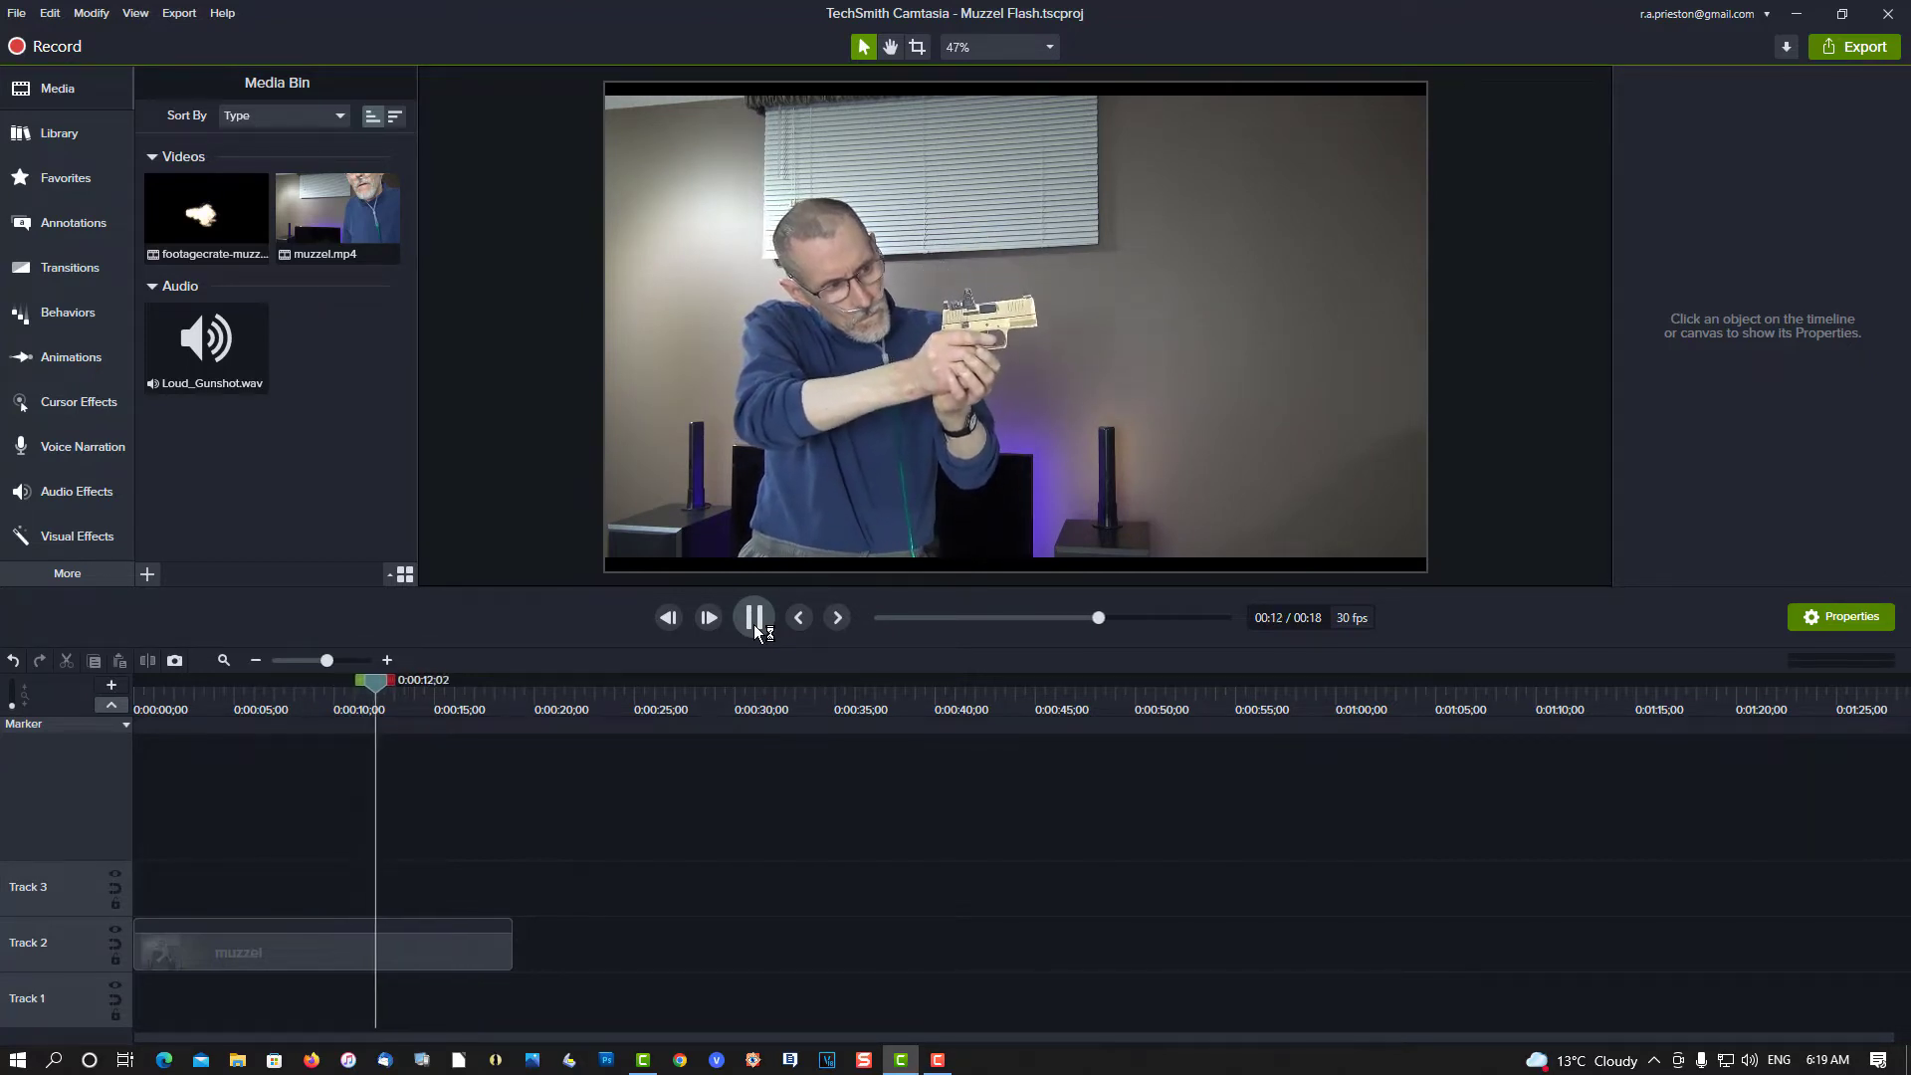
# - Return the playhead to the start of the timeline and create a proxy video for muzzel.mp4
pyautogui.click(754, 619)
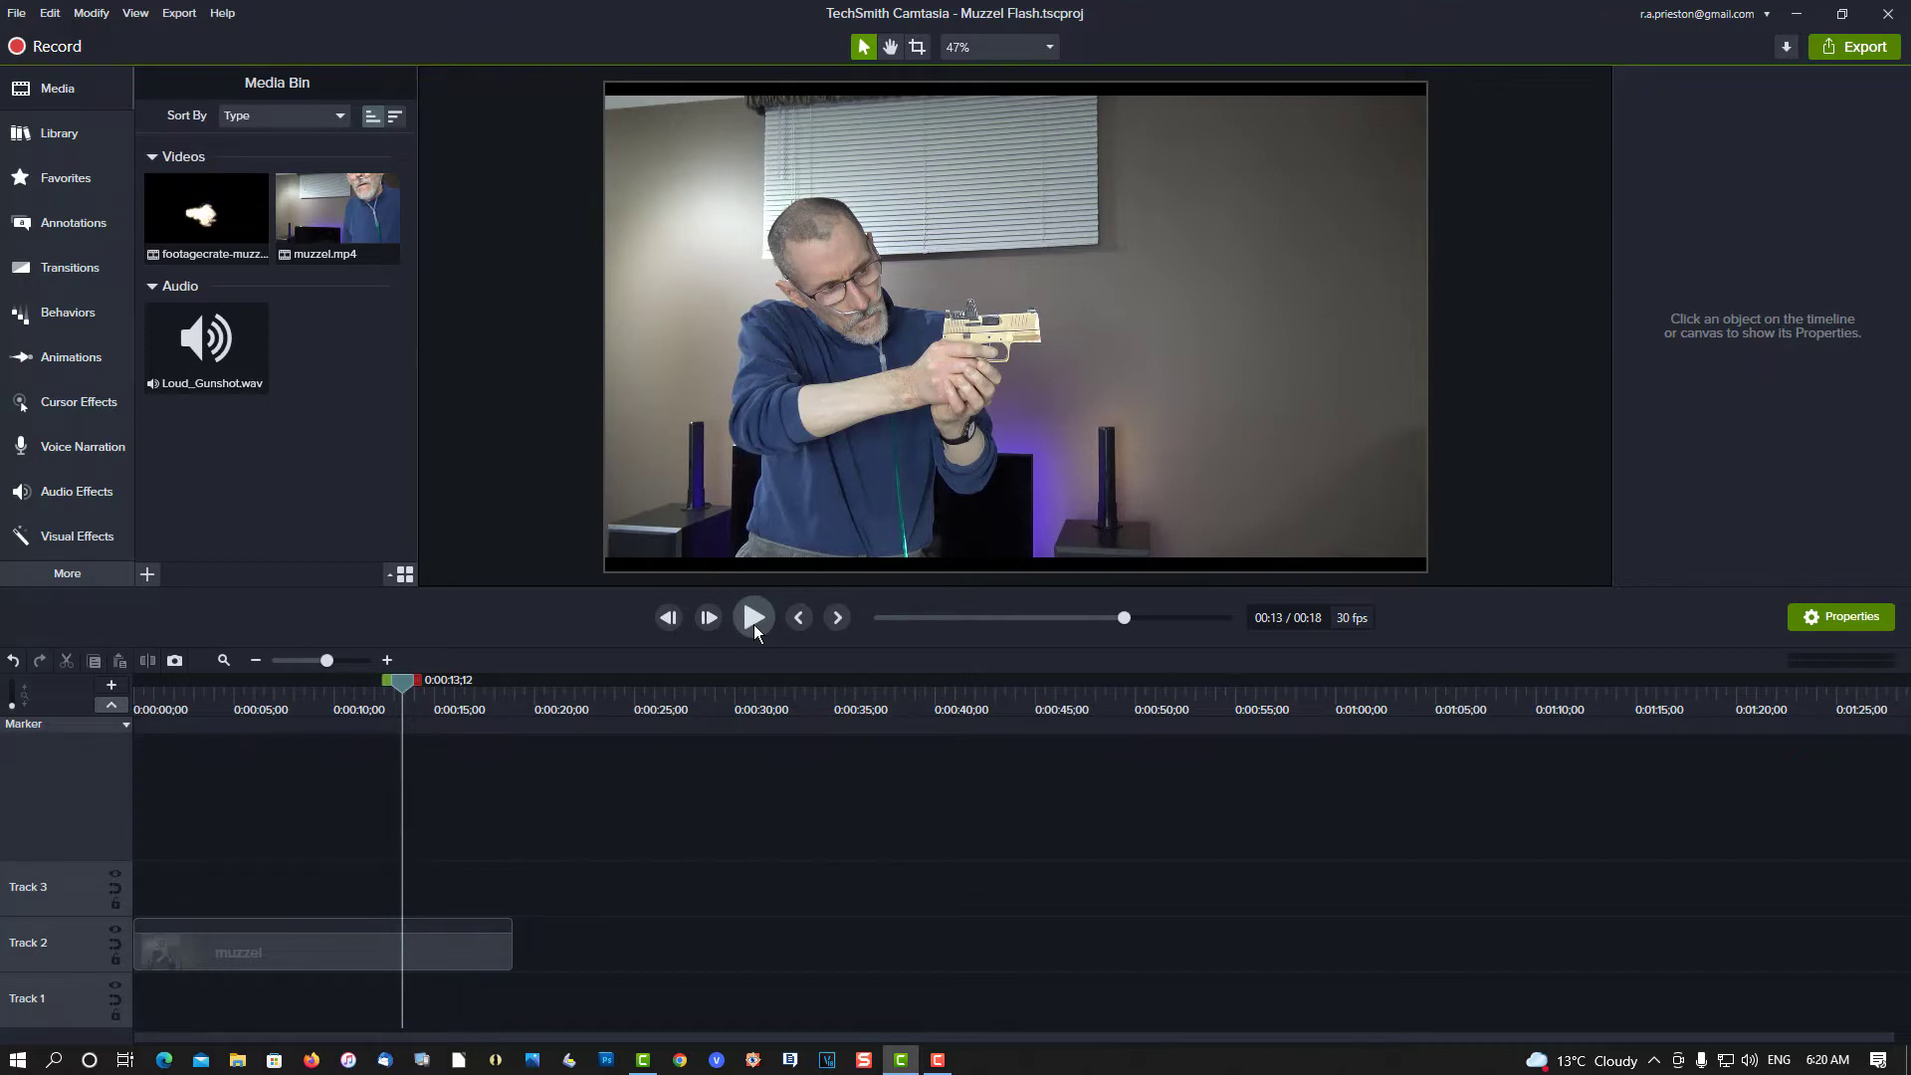
pyautogui.moveTo(403, 685); pyautogui.dragTo(89, 685)
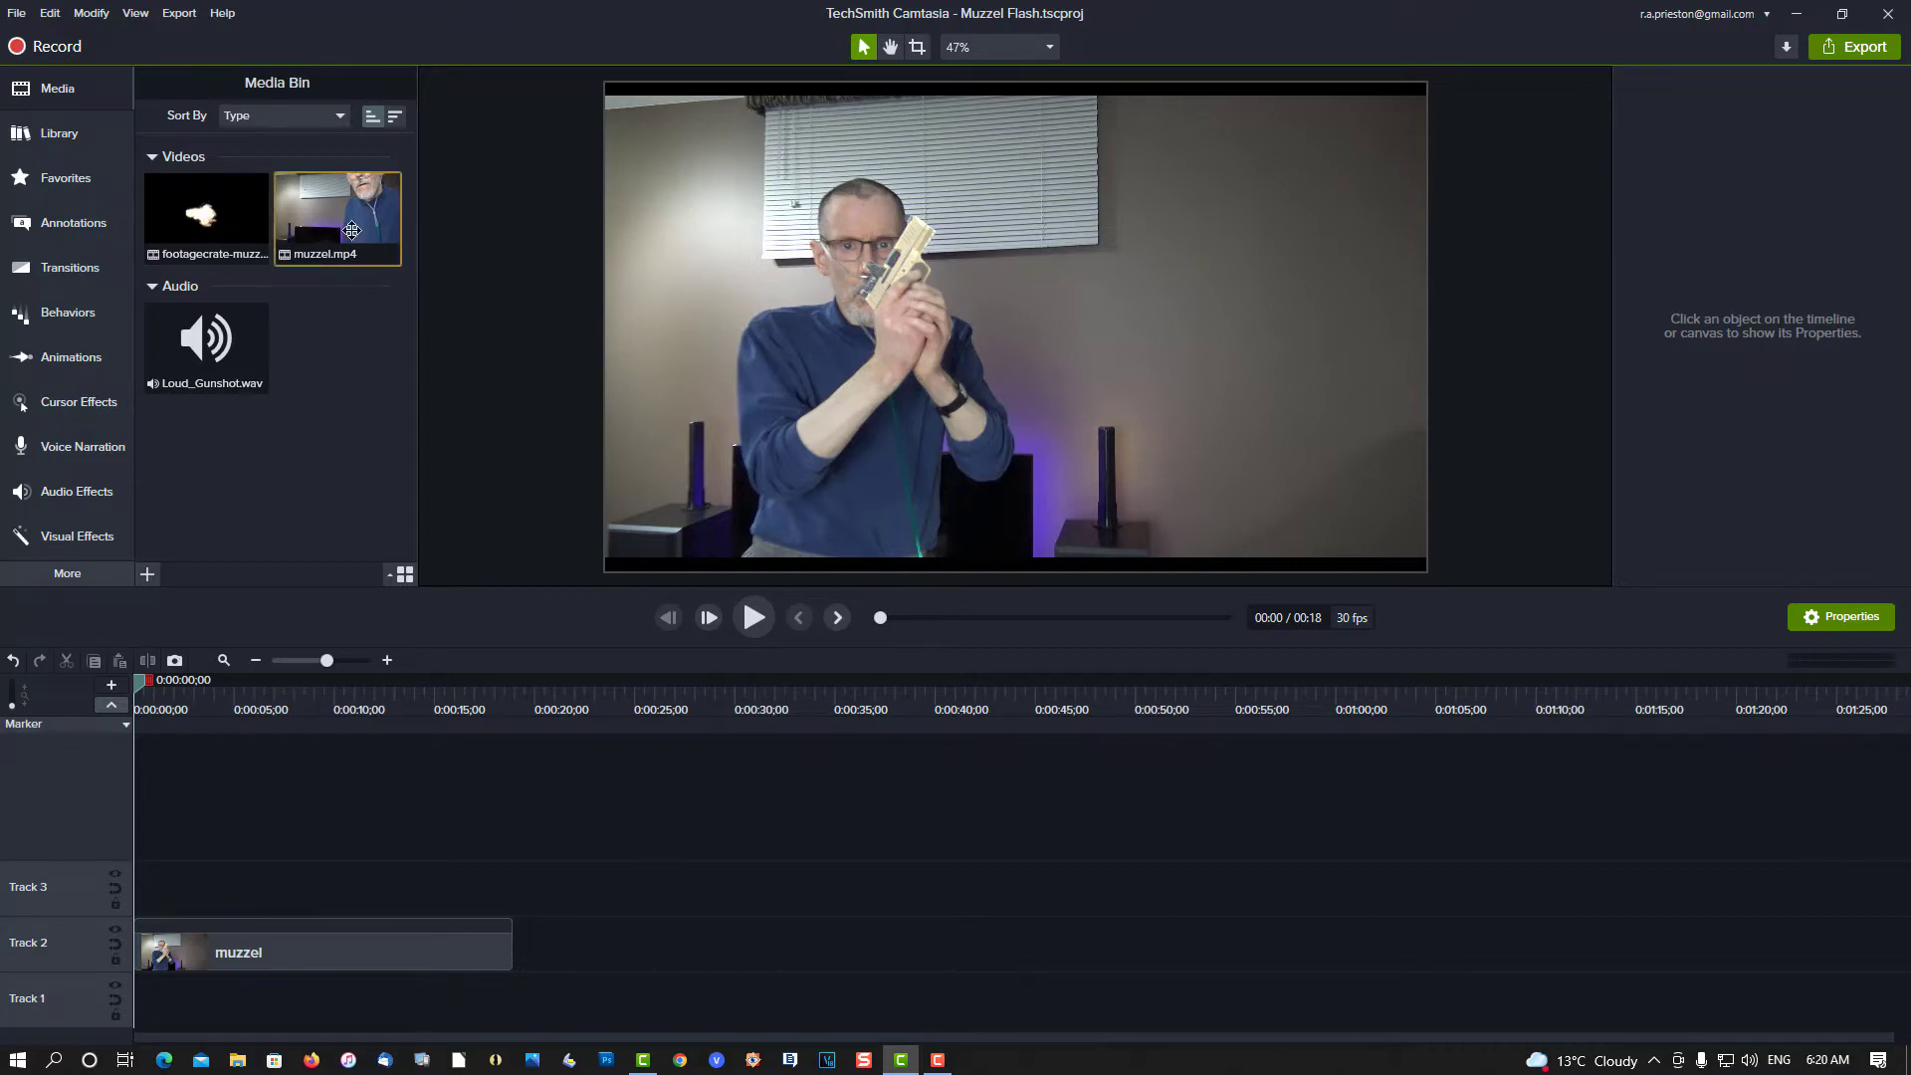
pyautogui.click(325, 214)
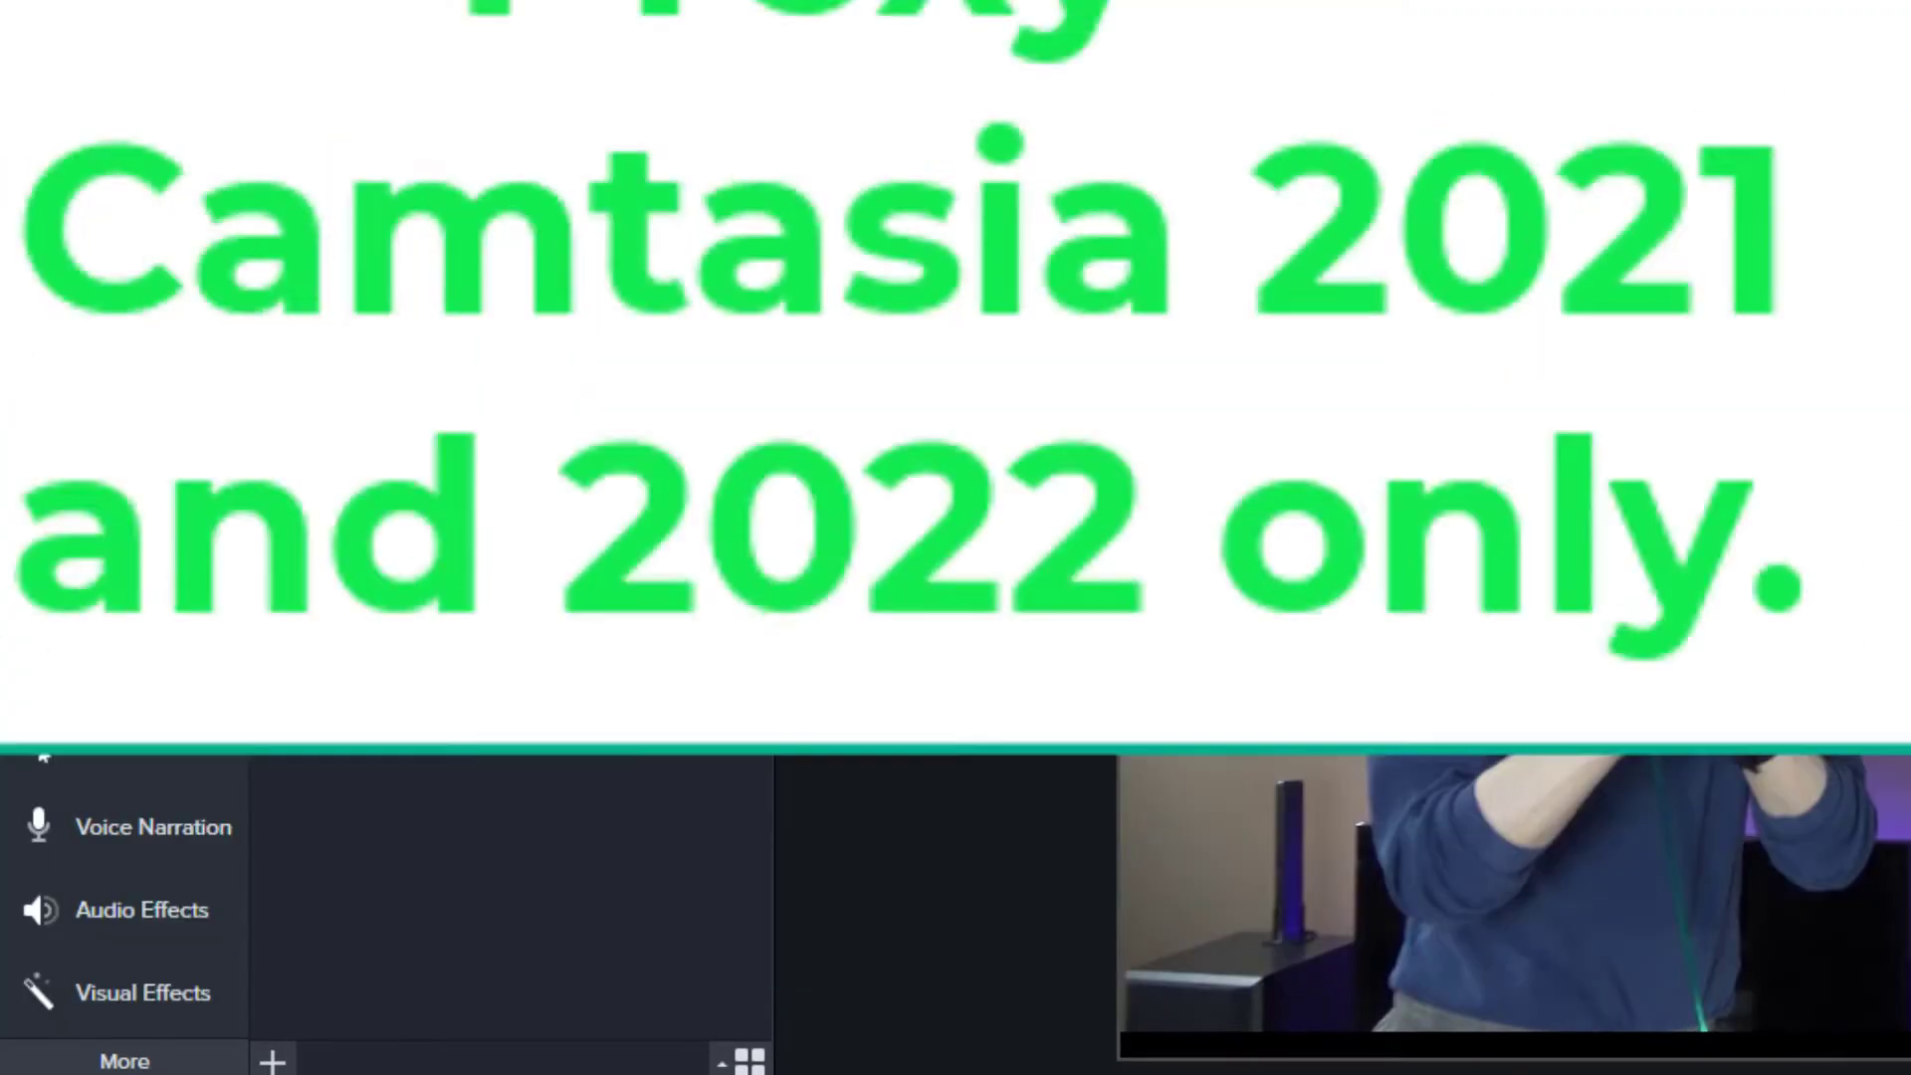
pyautogui.rightClick(325, 214)
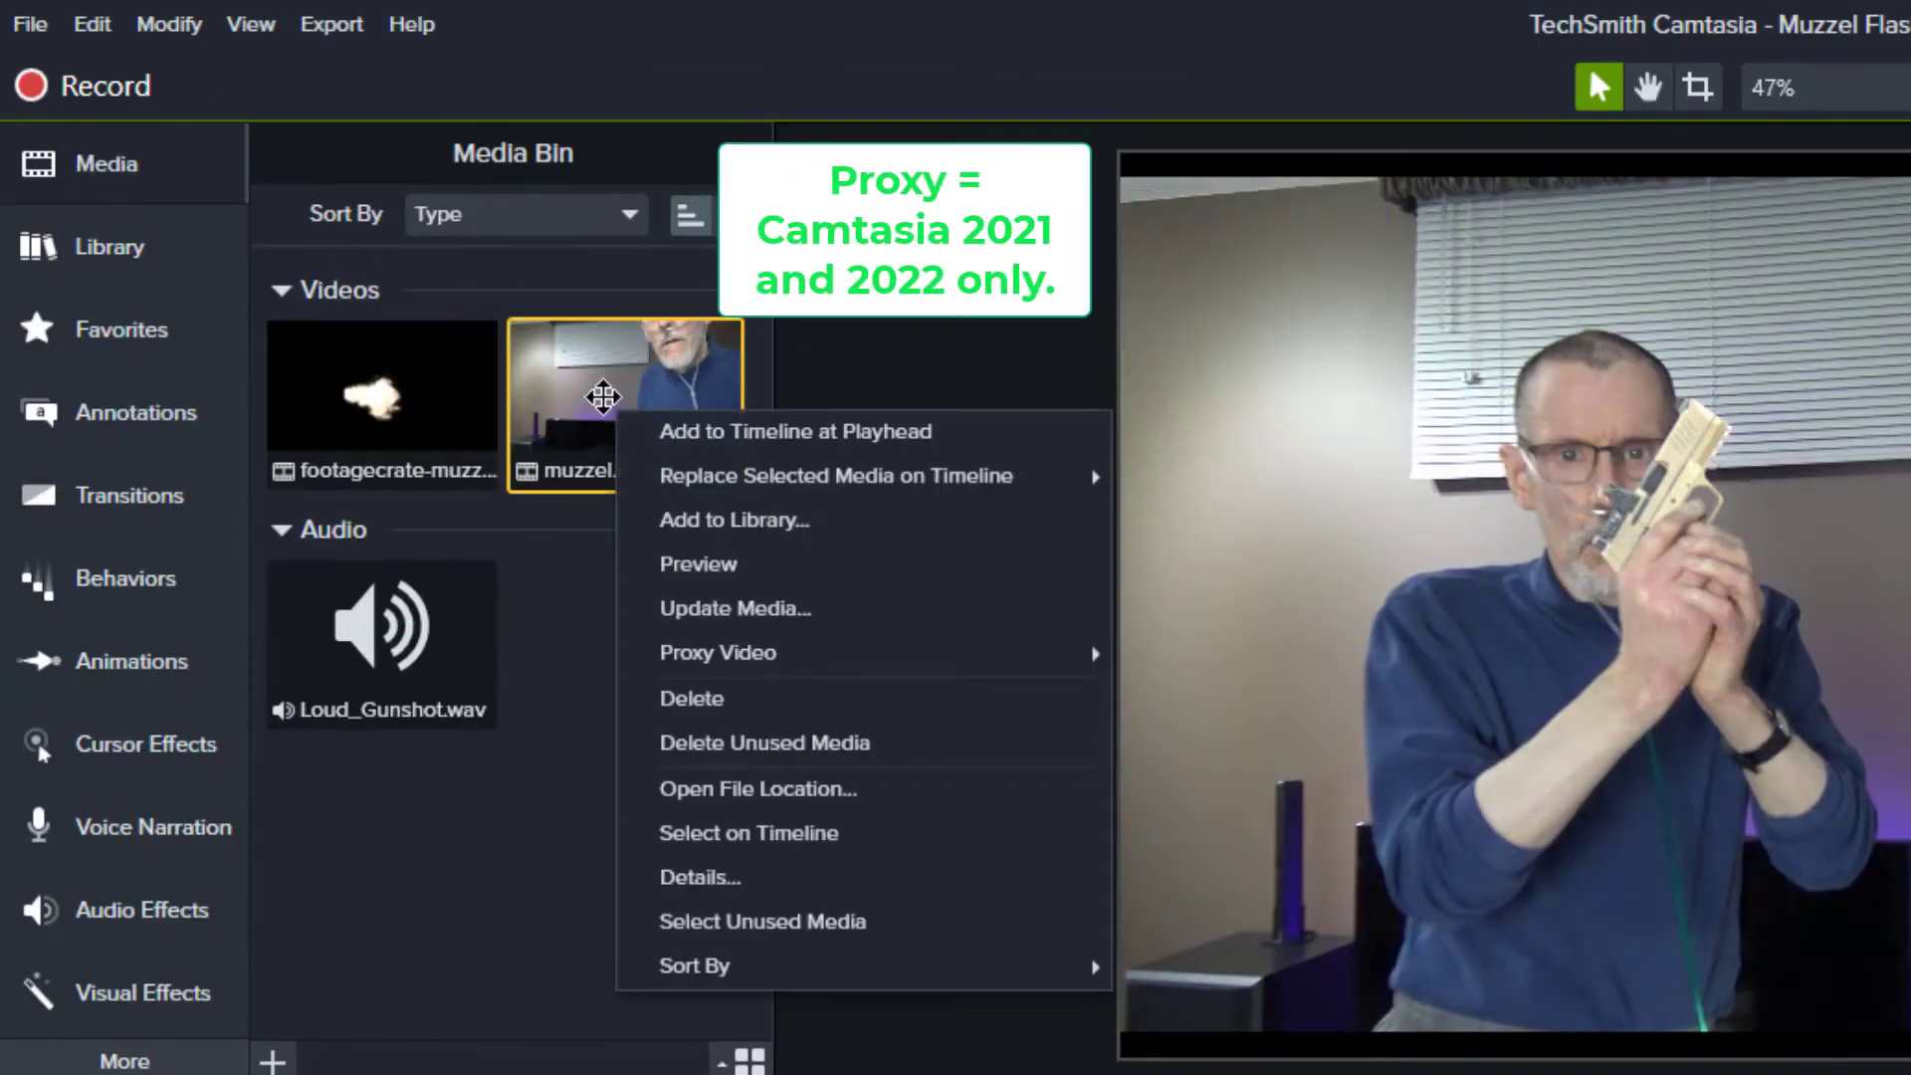
pyautogui.moveTo(685, 665)
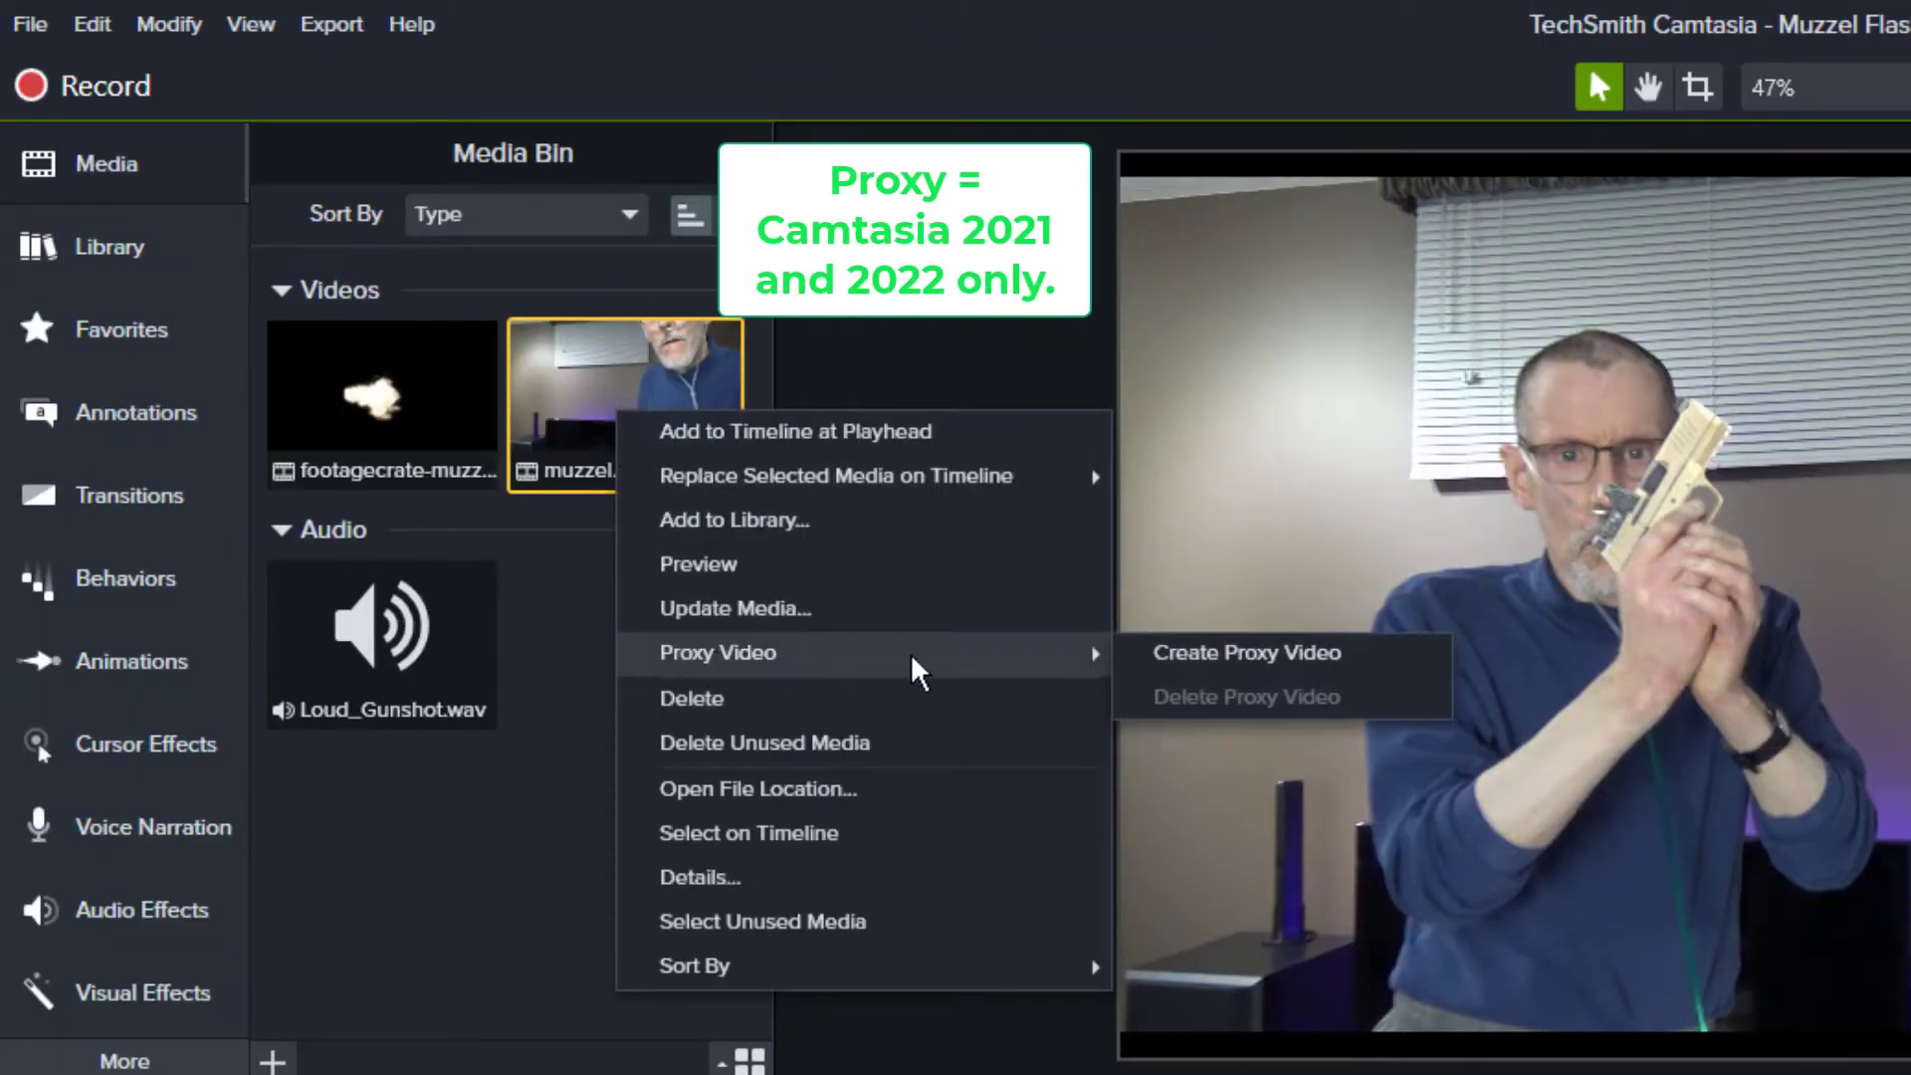
pyautogui.click(1234, 659)
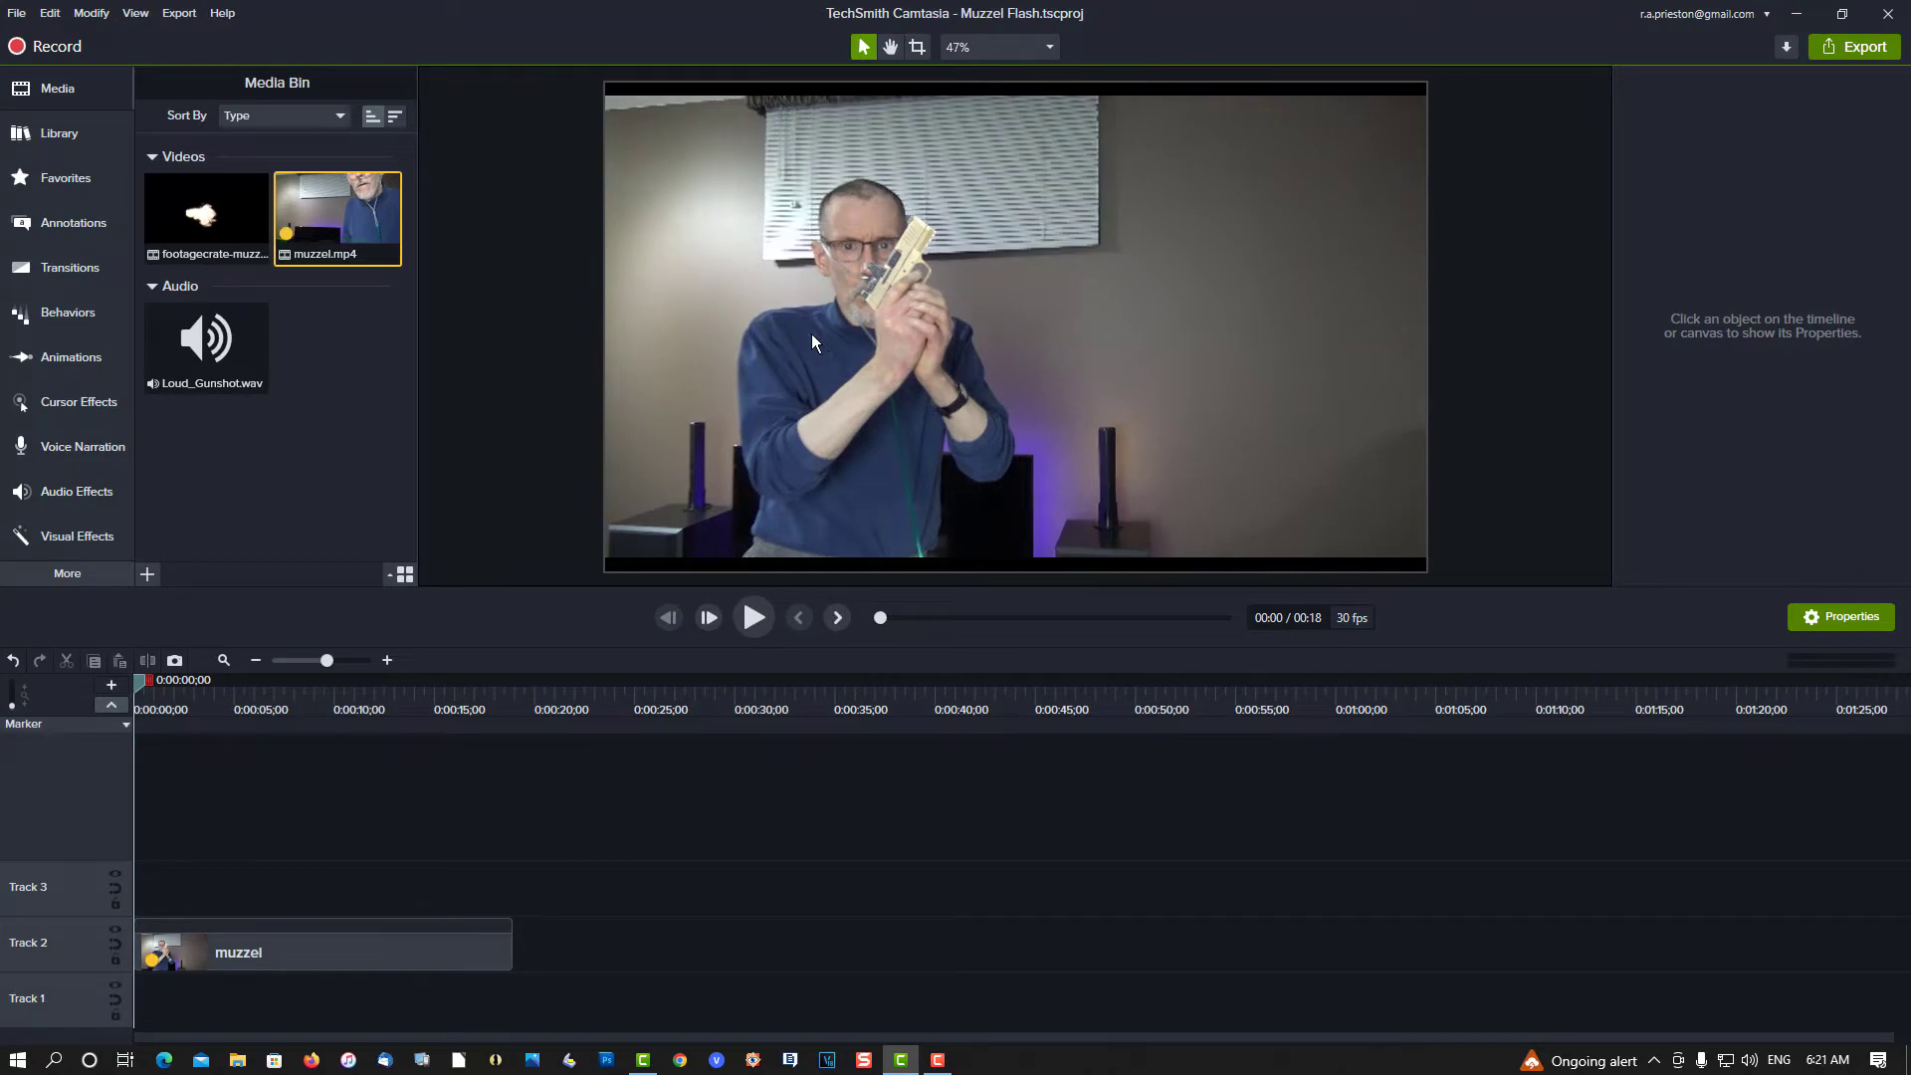
# - Find the frame of the first simulated shot at 0:00:05;25 and add a timeline marker there
pyautogui.click(752, 625)
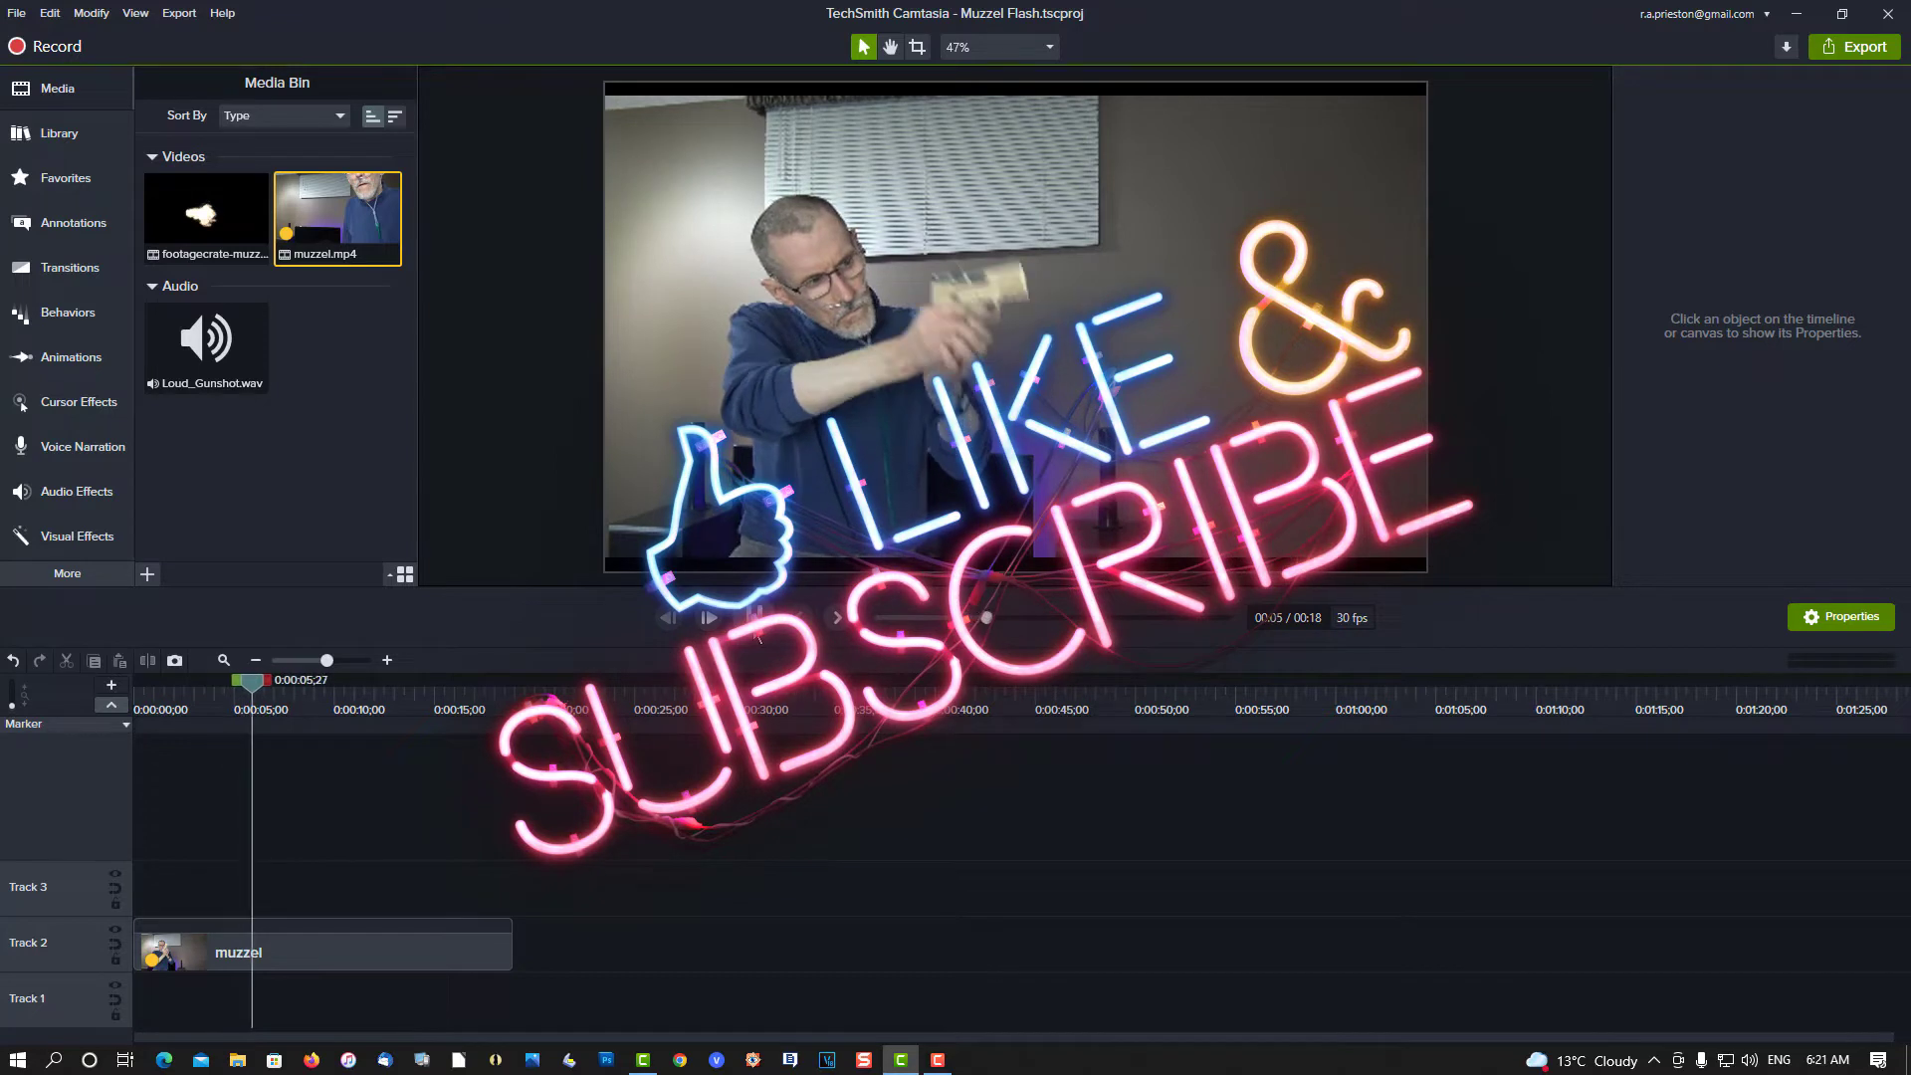
pyautogui.click(754, 618)
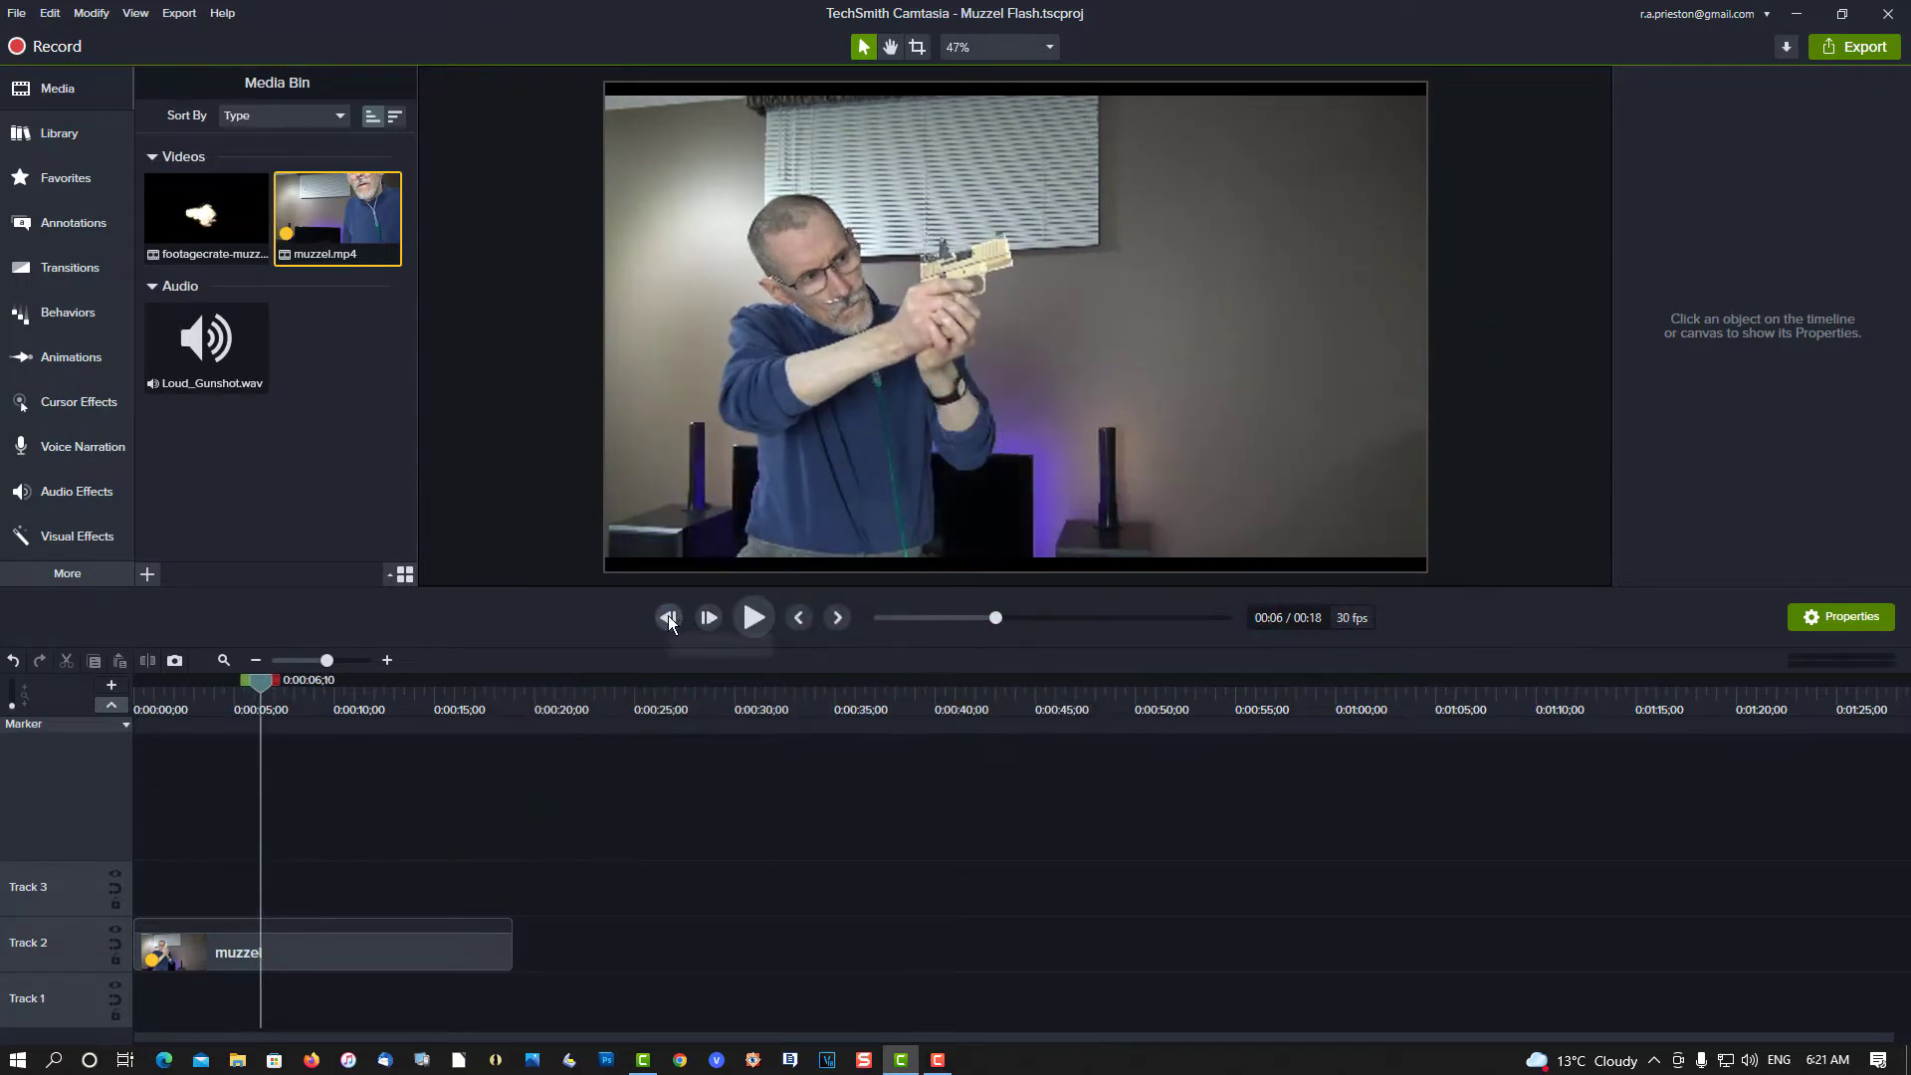
pyautogui.click(668, 617)
pyautogui.click(668, 618)
pyautogui.click(667, 617)
pyautogui.click(668, 617)
pyautogui.click(668, 617)
pyautogui.click(668, 617)
pyautogui.click(668, 617)
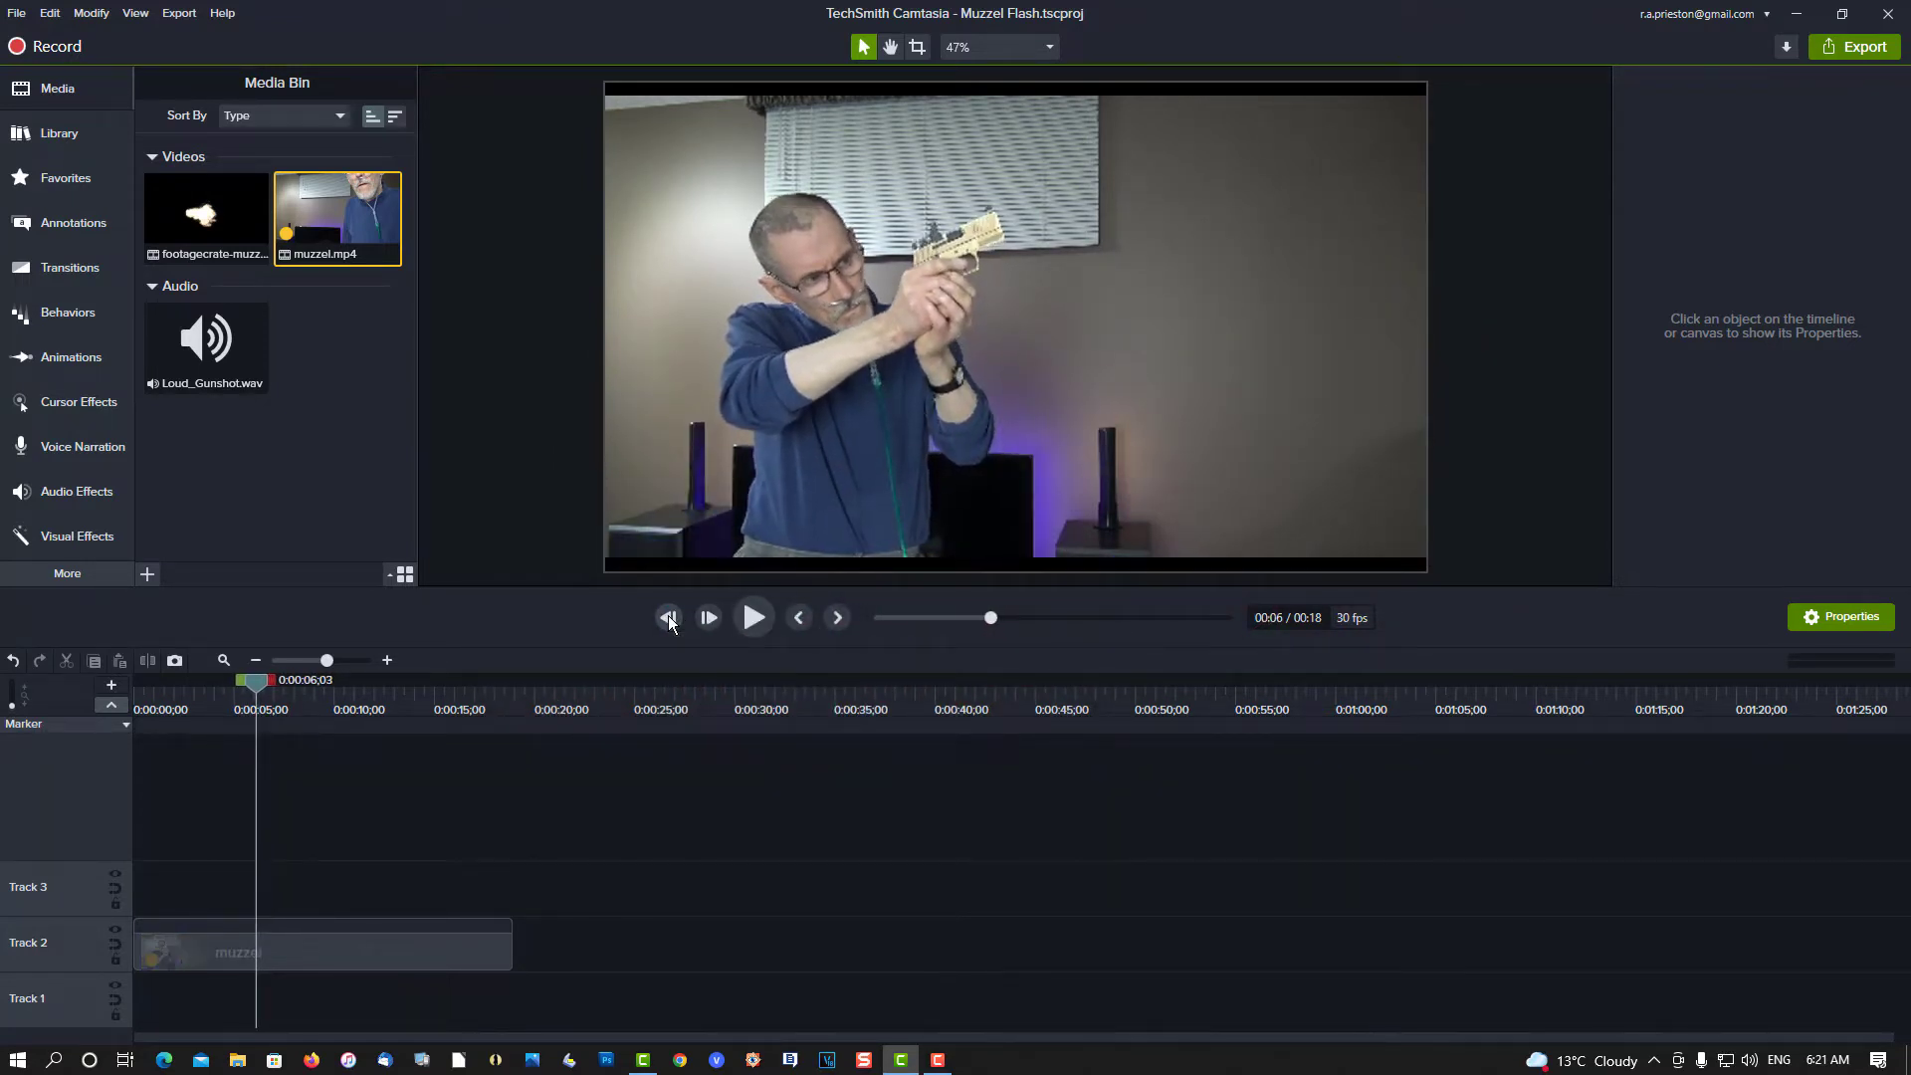
pyautogui.click(668, 617)
pyautogui.click(668, 617)
pyautogui.click(668, 618)
pyautogui.click(668, 617)
pyautogui.click(668, 617)
pyautogui.click(668, 617)
pyautogui.click(668, 617)
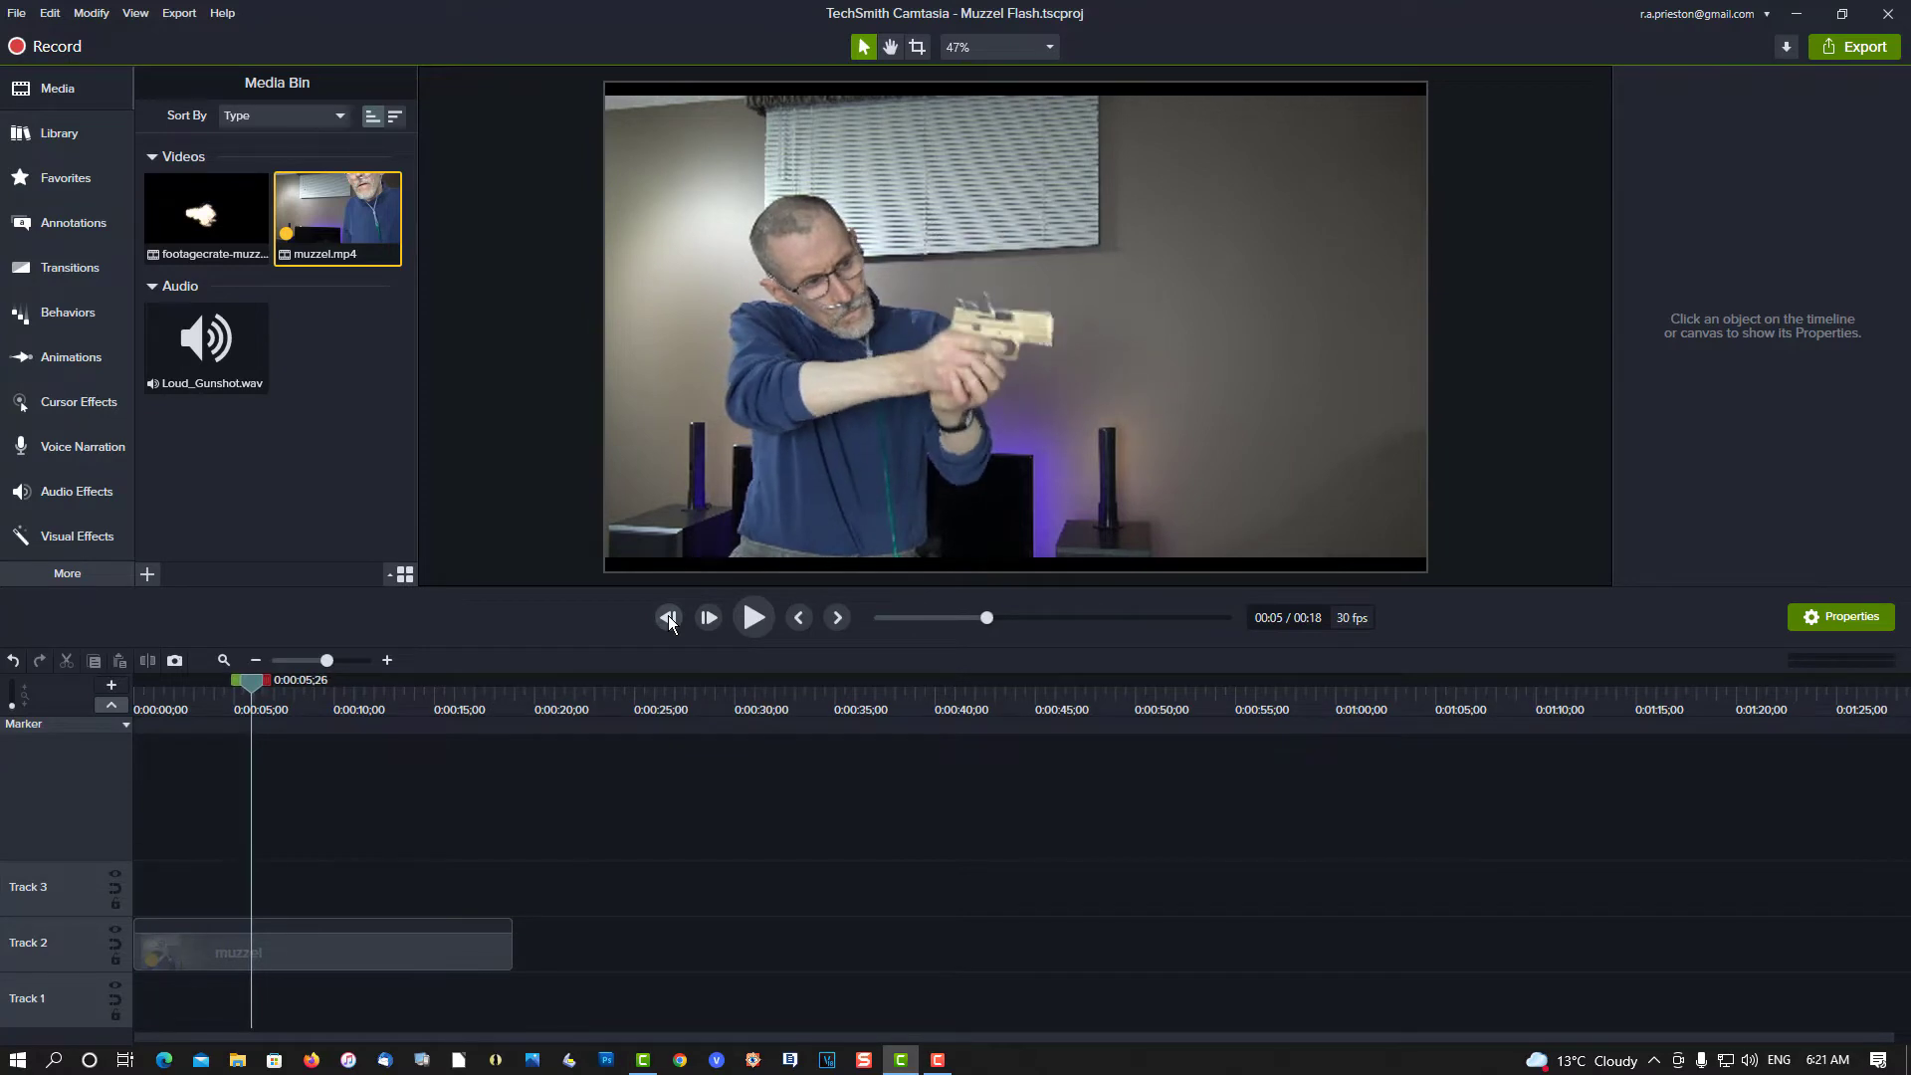
pyautogui.click(668, 617)
pyautogui.click(668, 617)
pyautogui.click(668, 617)
pyautogui.click(668, 618)
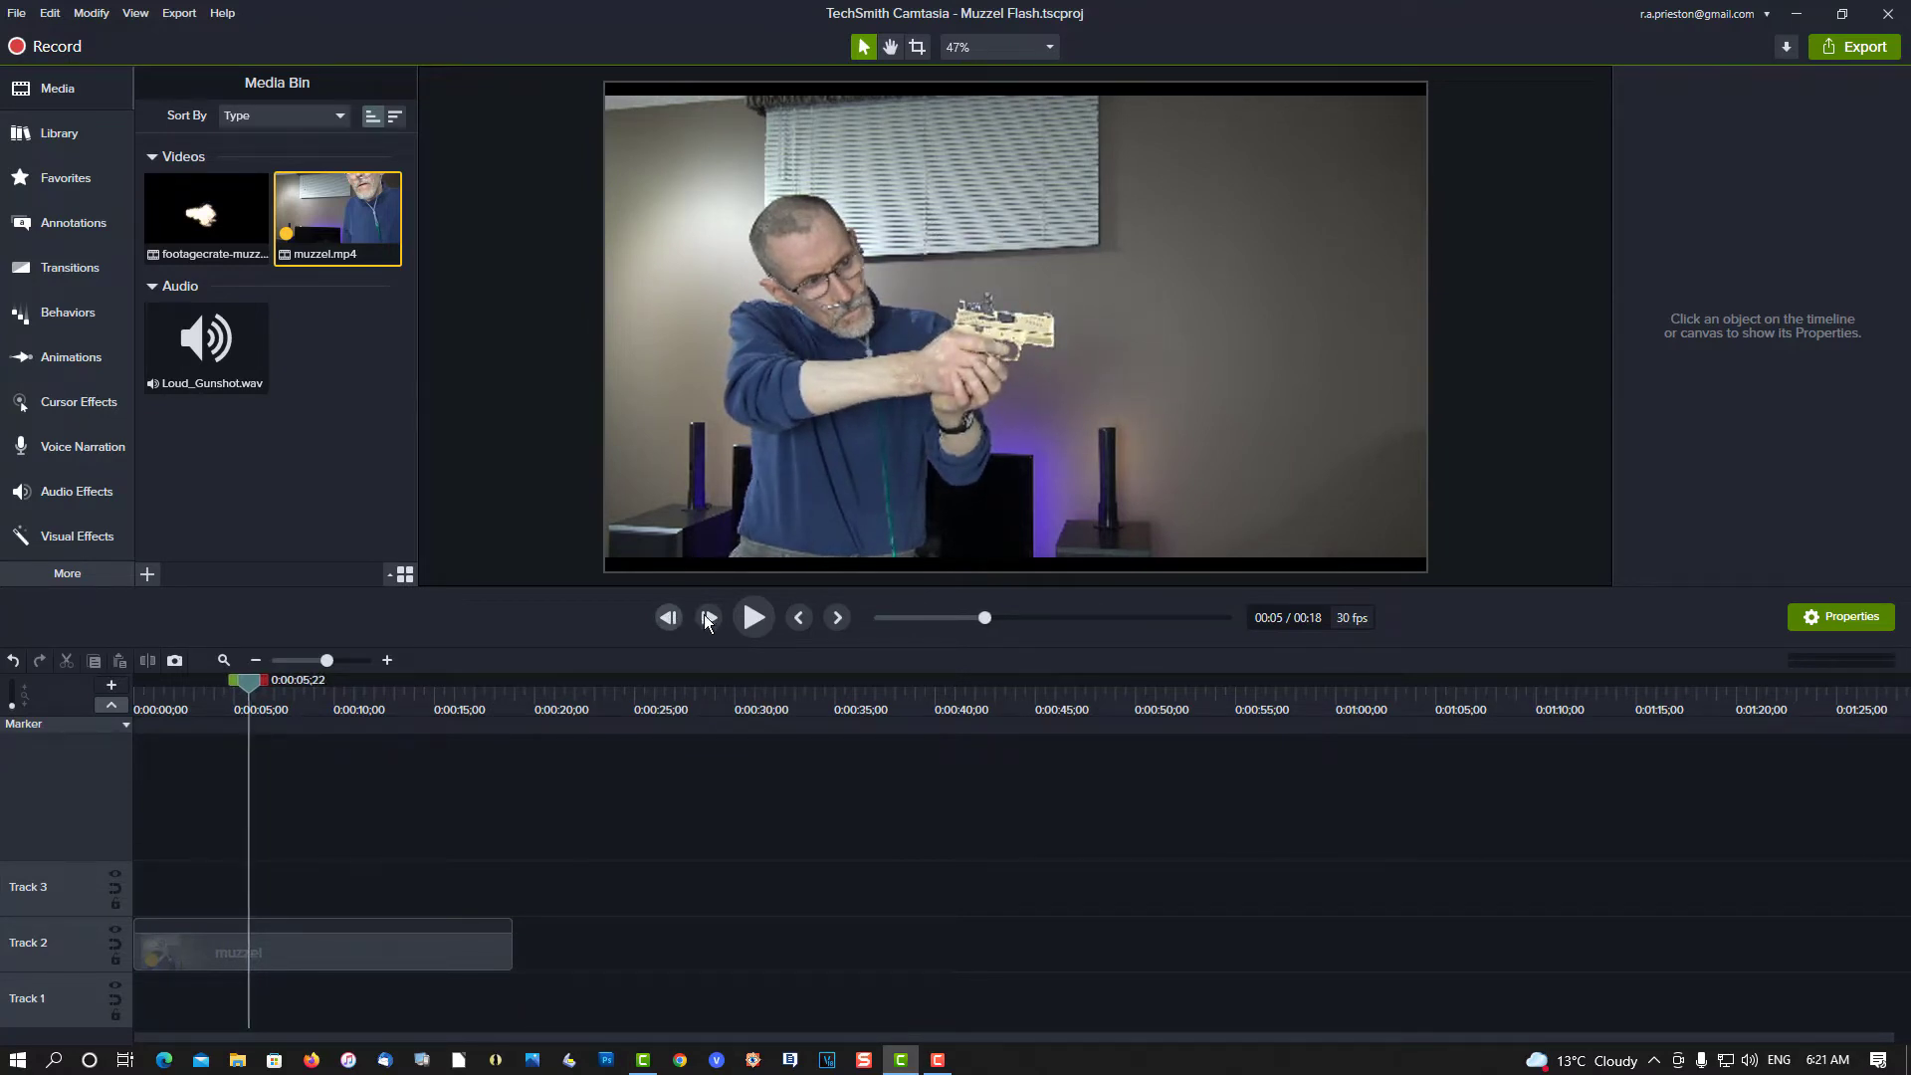
pyautogui.click(708, 618)
pyautogui.click(709, 618)
pyautogui.click(710, 619)
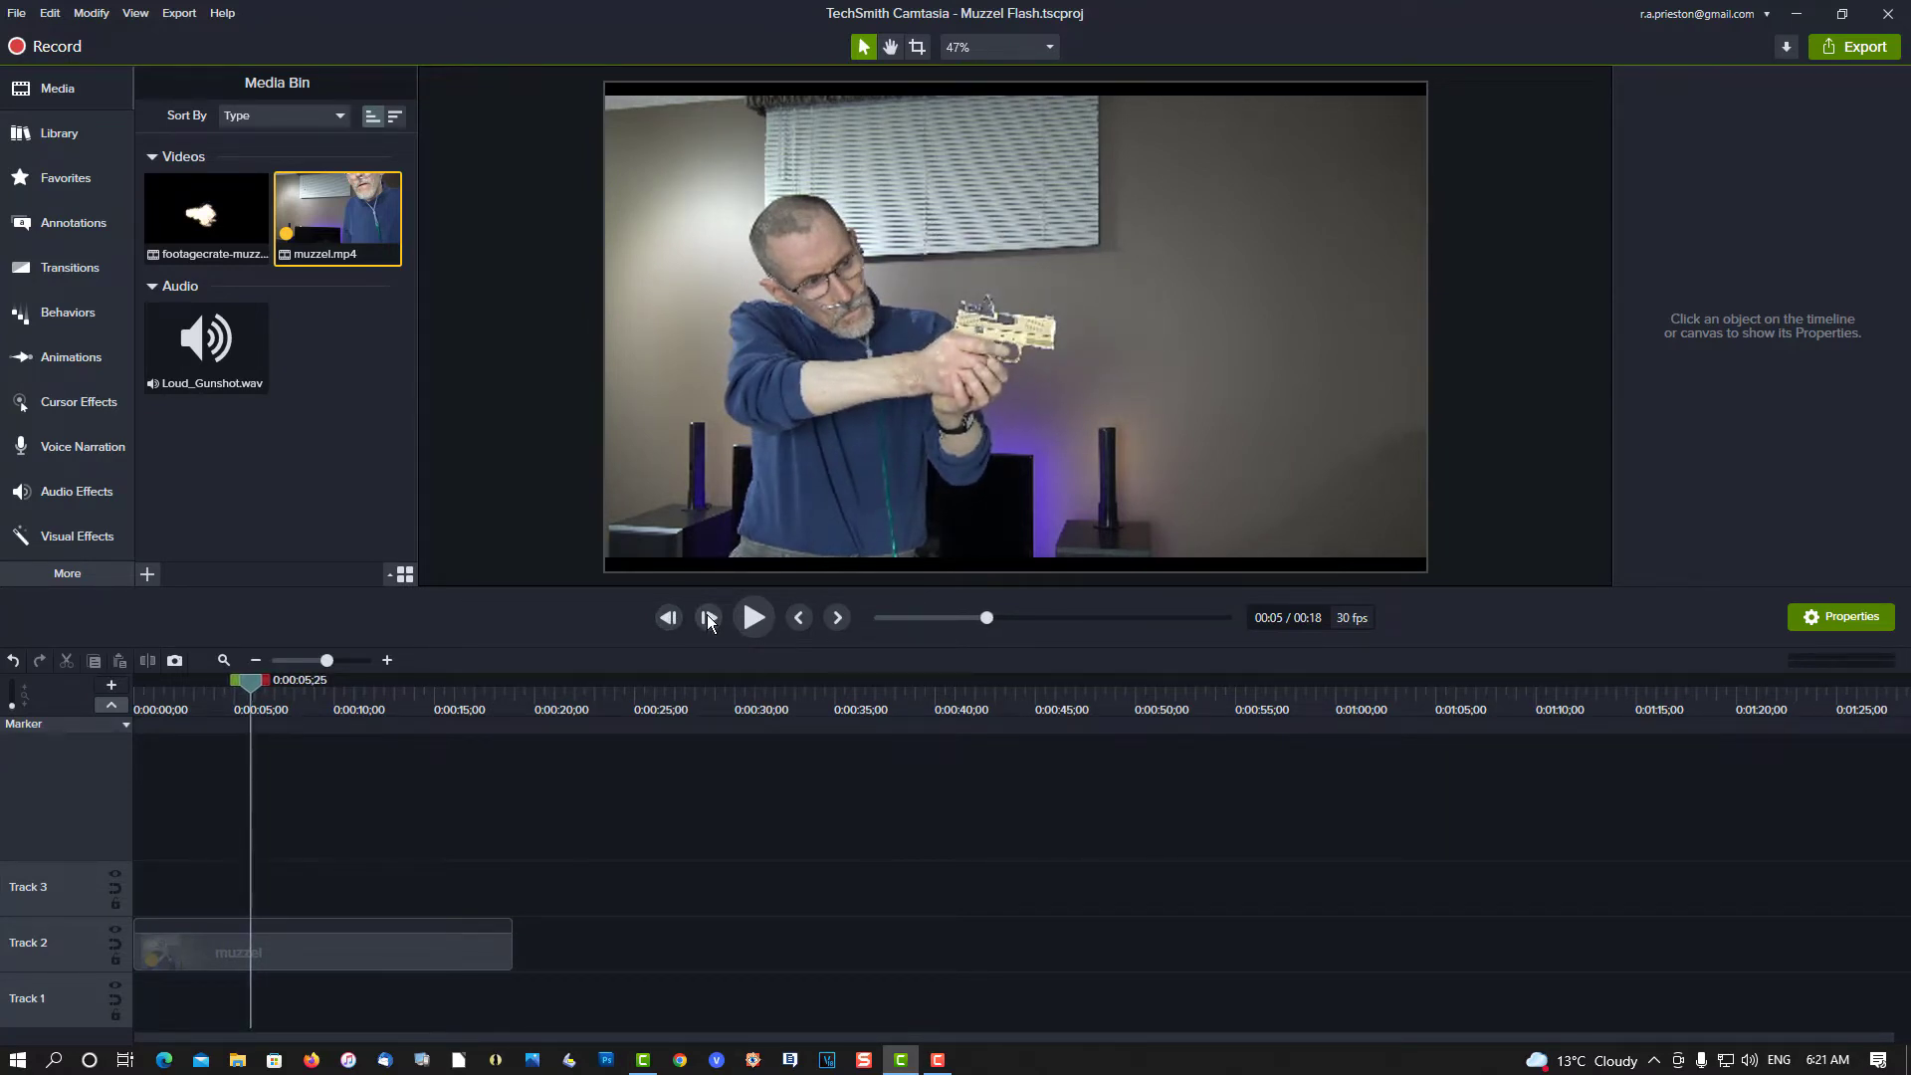
pyautogui.click(709, 620)
pyautogui.click(672, 619)
pyautogui.press('m')
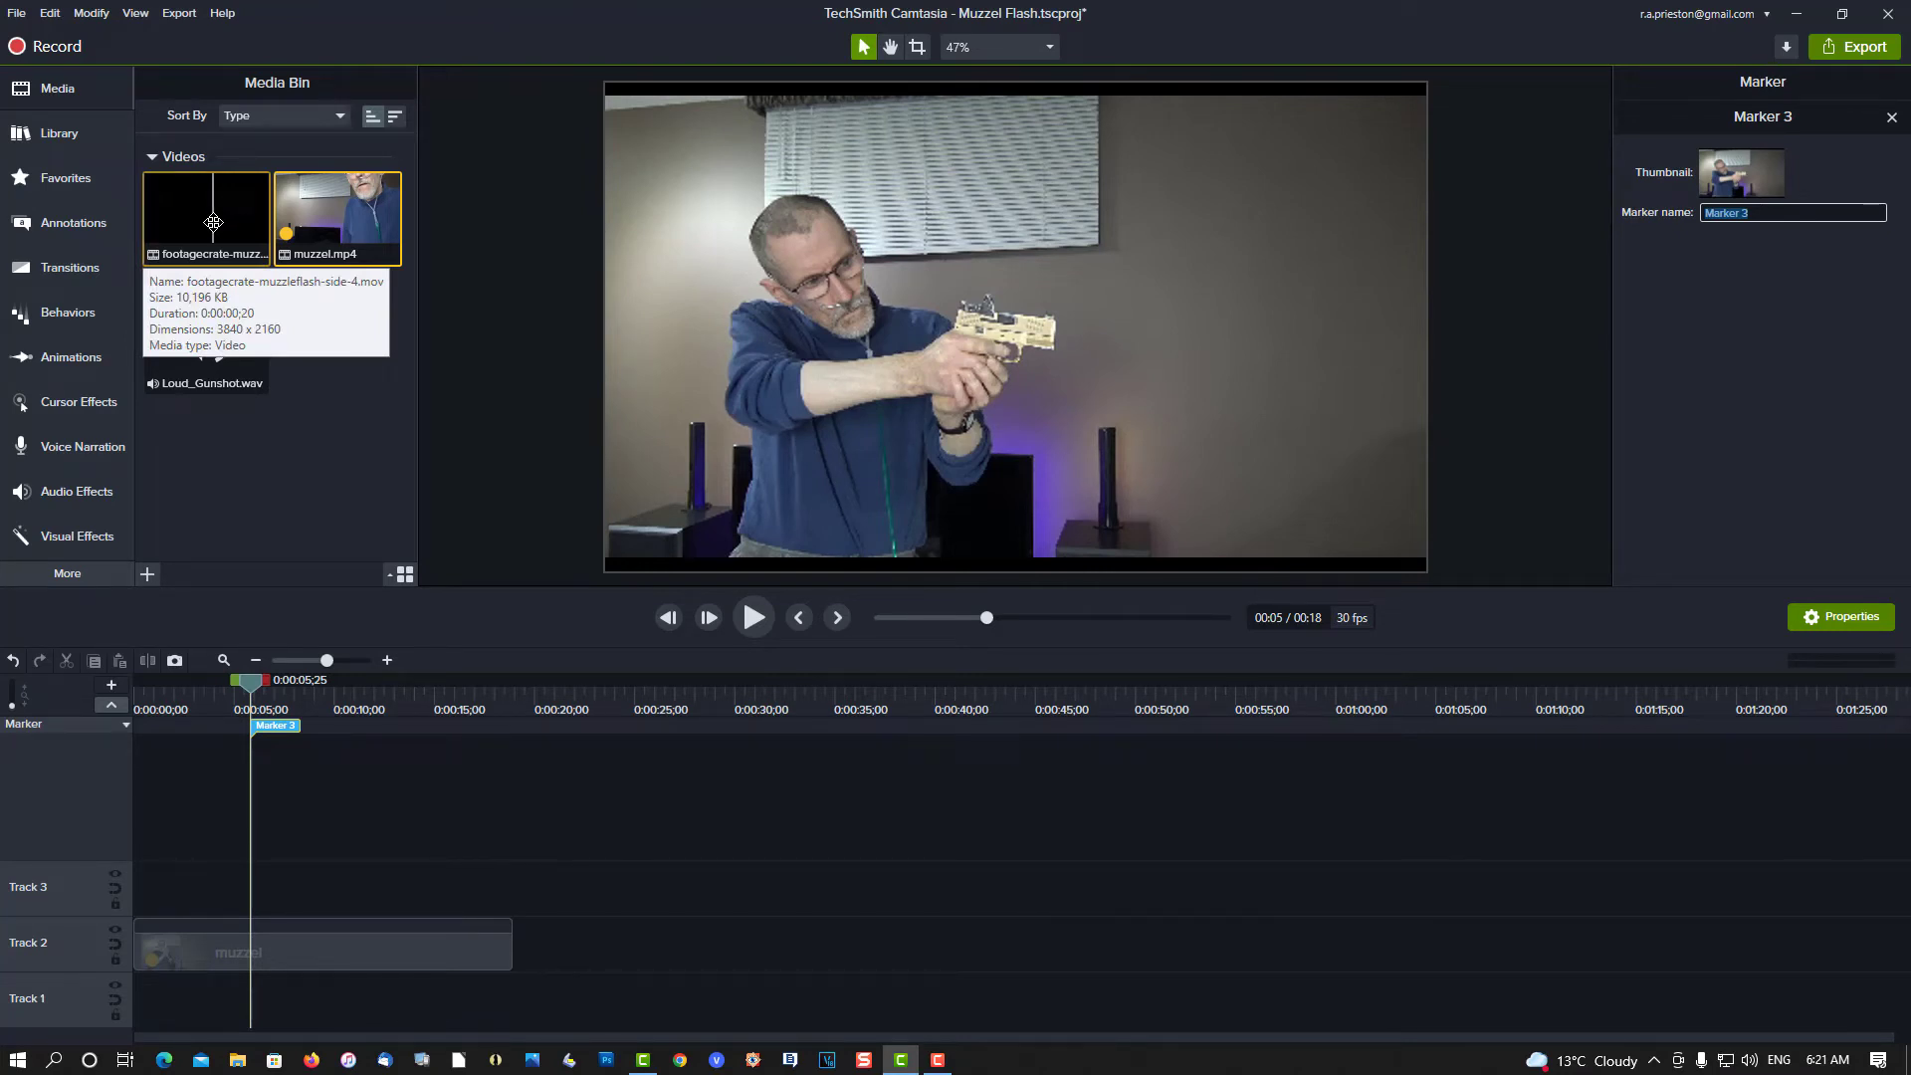
# - Add the muzzle flash clip on Track 3 at the marker, align it with the gun barrel and rotate it about -3.3°
pyautogui.moveTo(213, 222); pyautogui.dragTo(1194, 307)
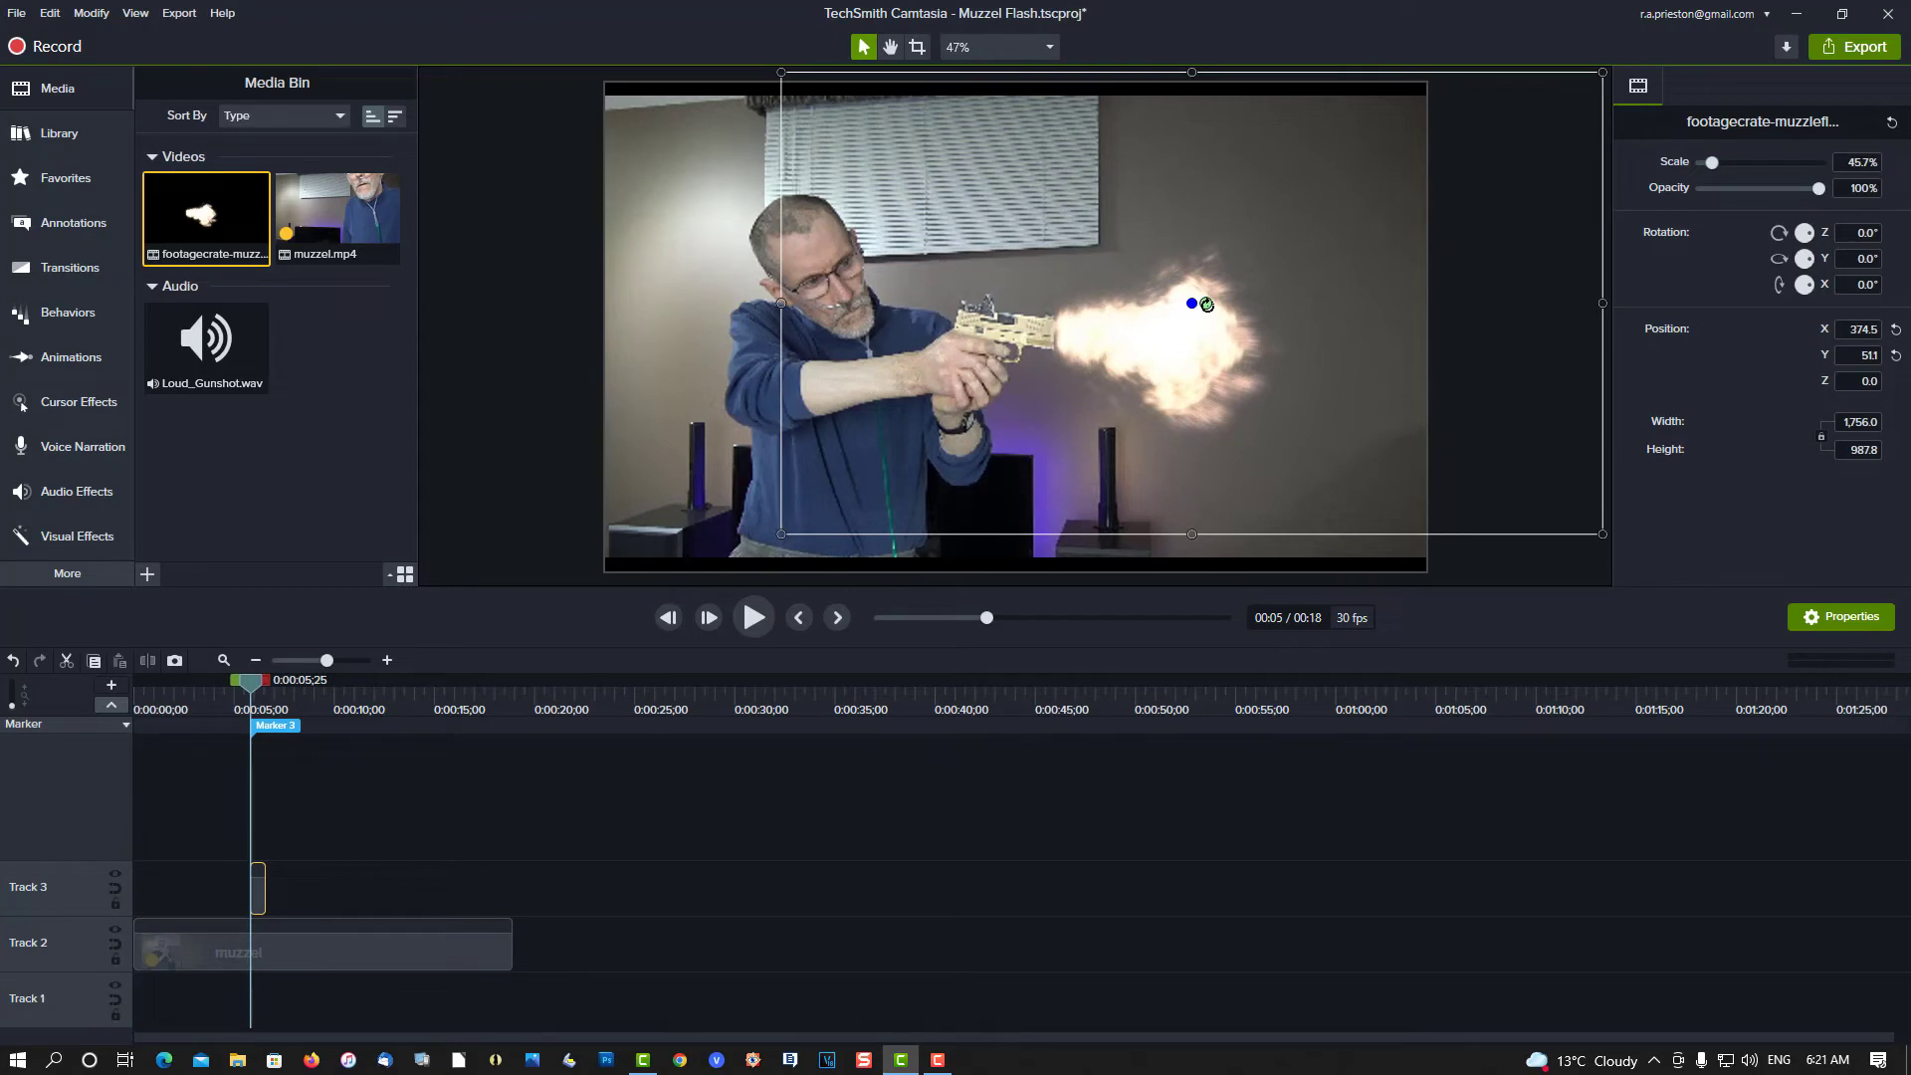
pyautogui.moveTo(1208, 304); pyautogui.dragTo(1183, 342)
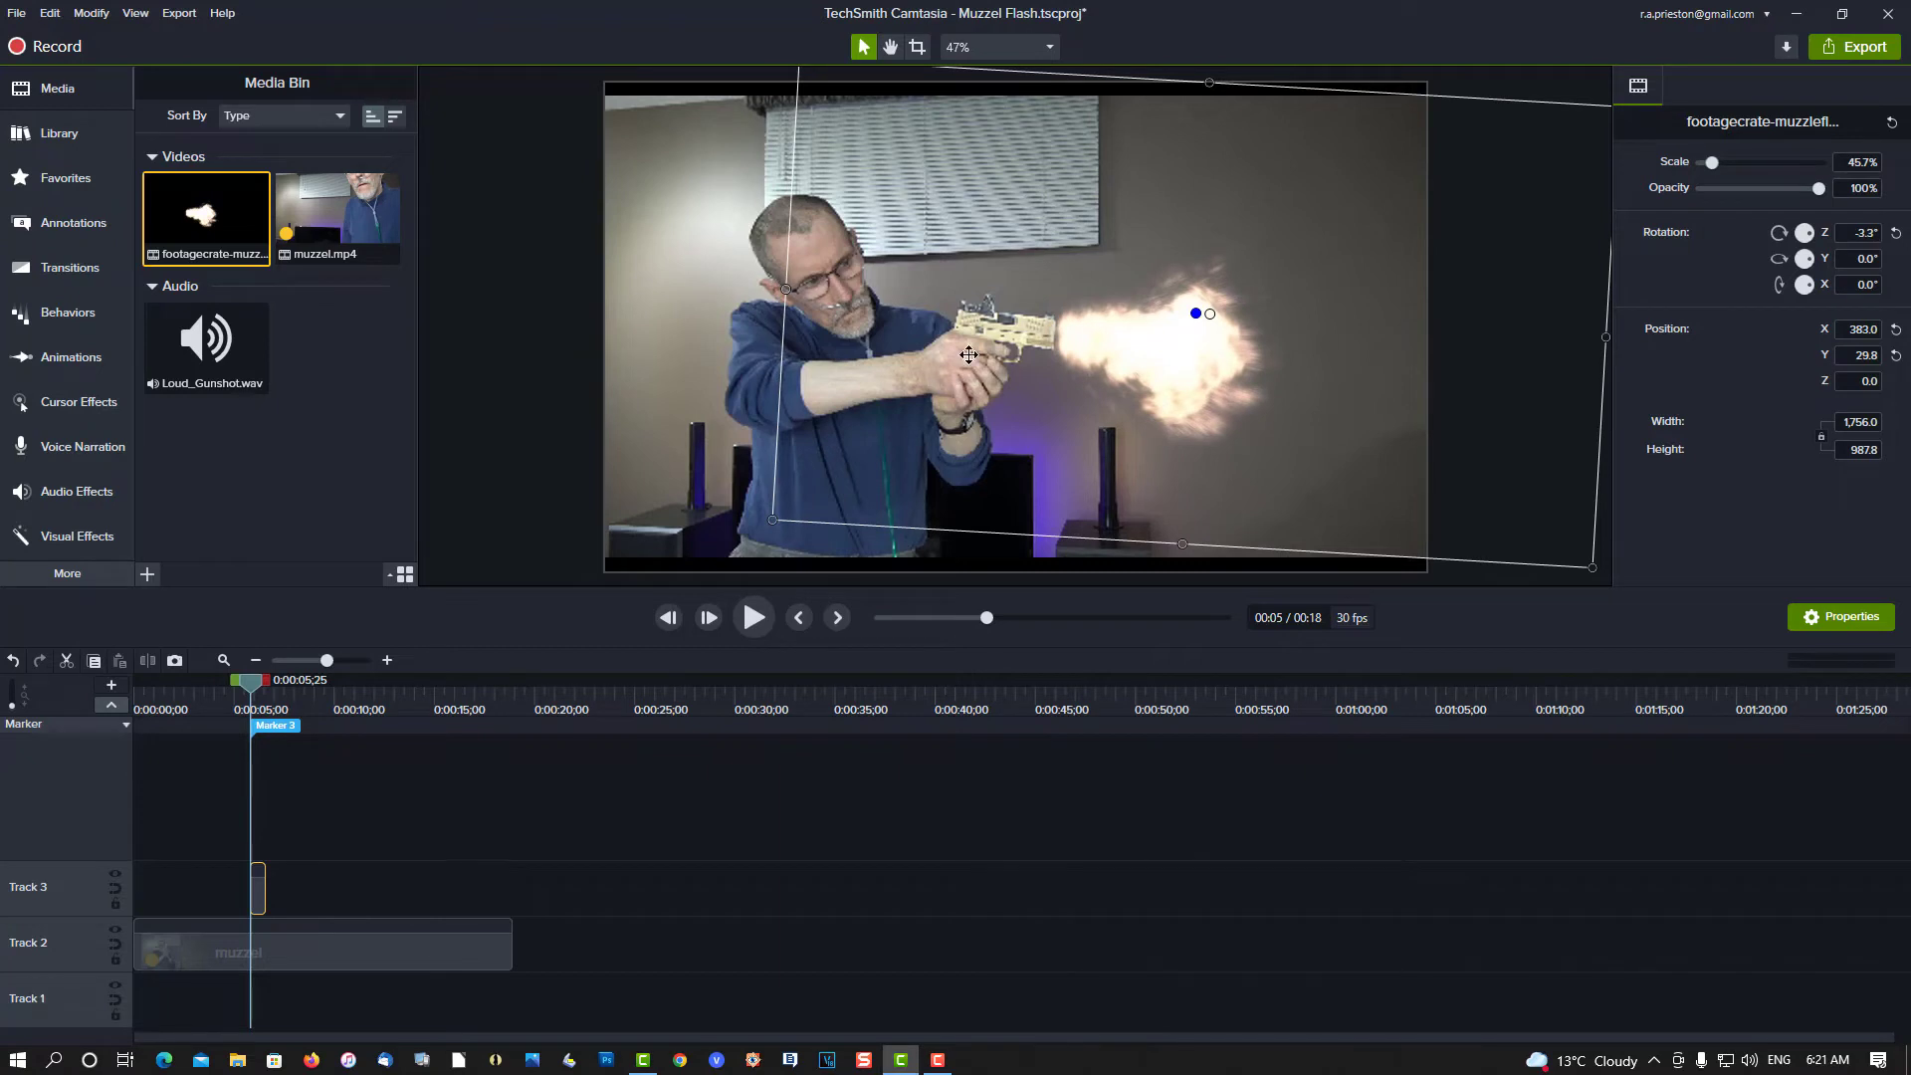
# - Move the playhead to the exact frame of the second simulated shot at 0:00:10;13
pyautogui.click(757, 625)
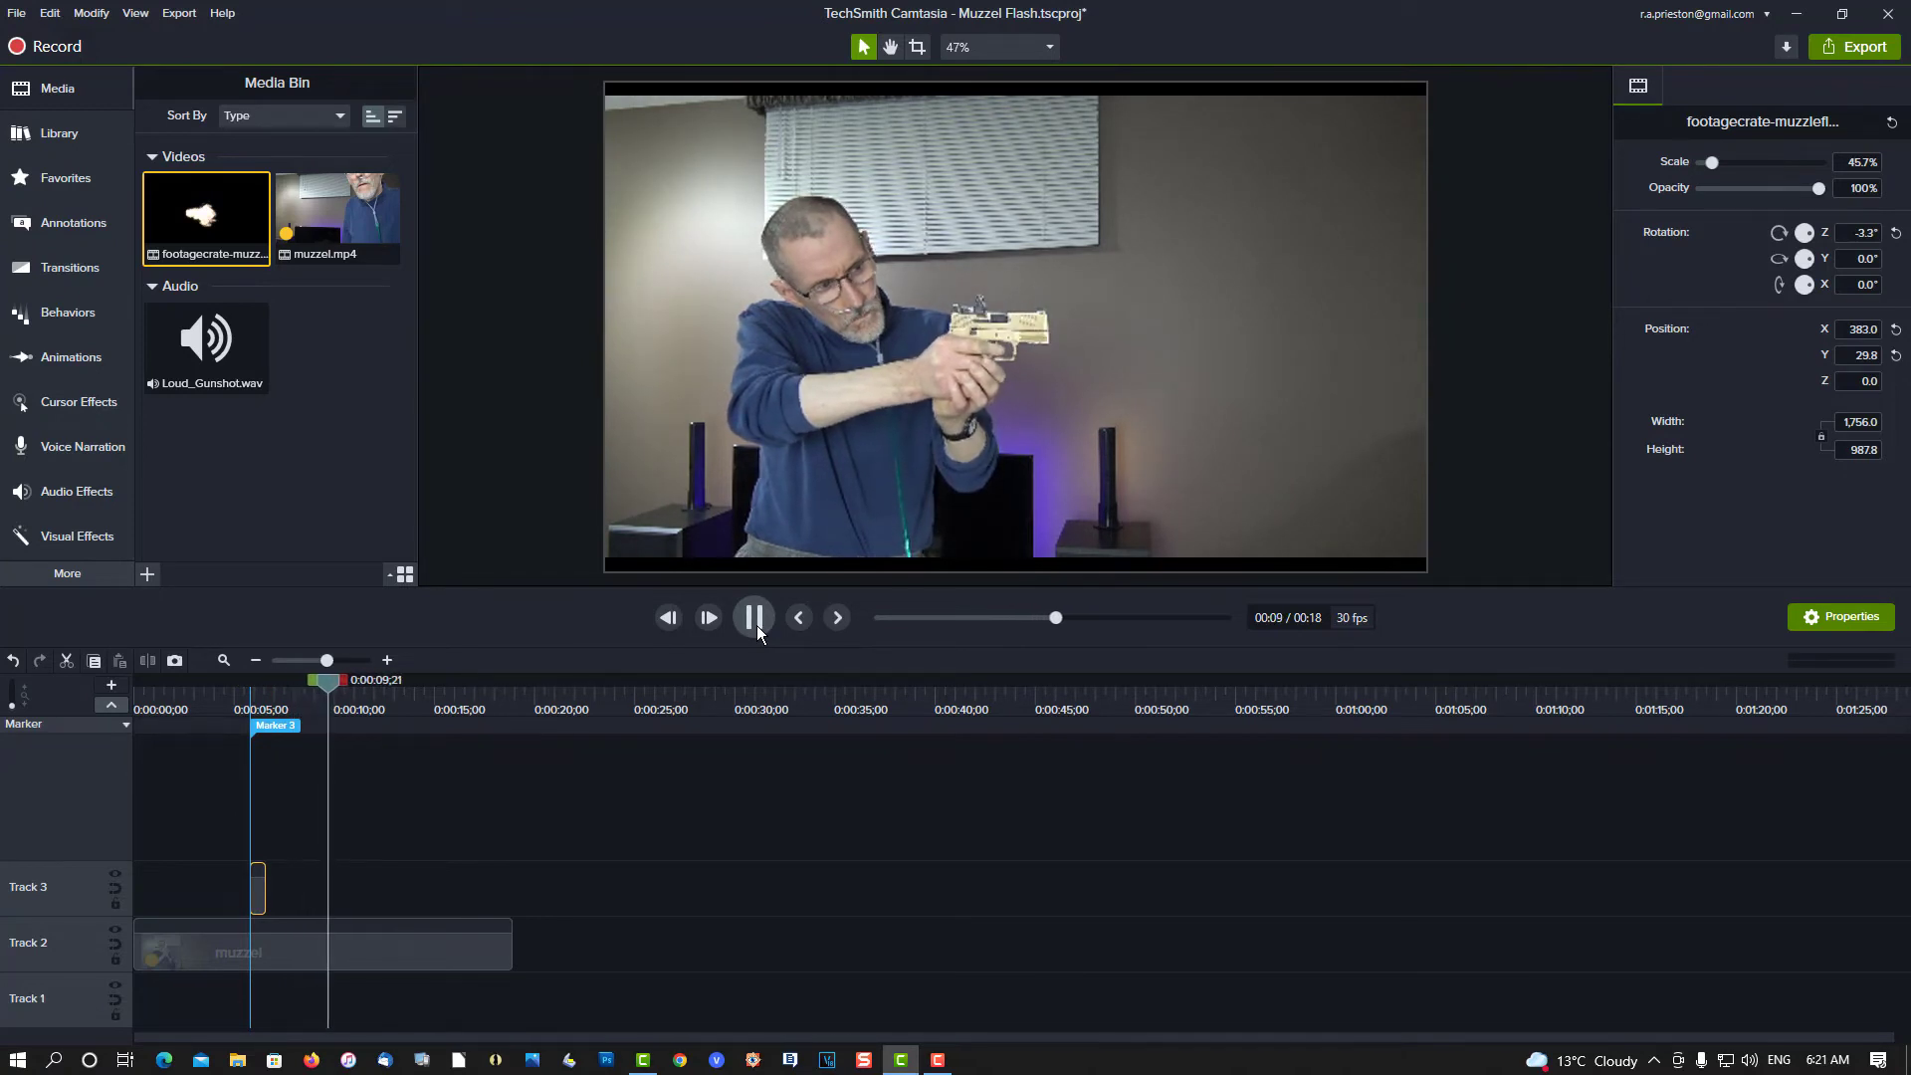
pyautogui.click(678, 617)
pyautogui.click(678, 618)
pyautogui.click(678, 617)
pyautogui.click(678, 618)
pyautogui.click(678, 617)
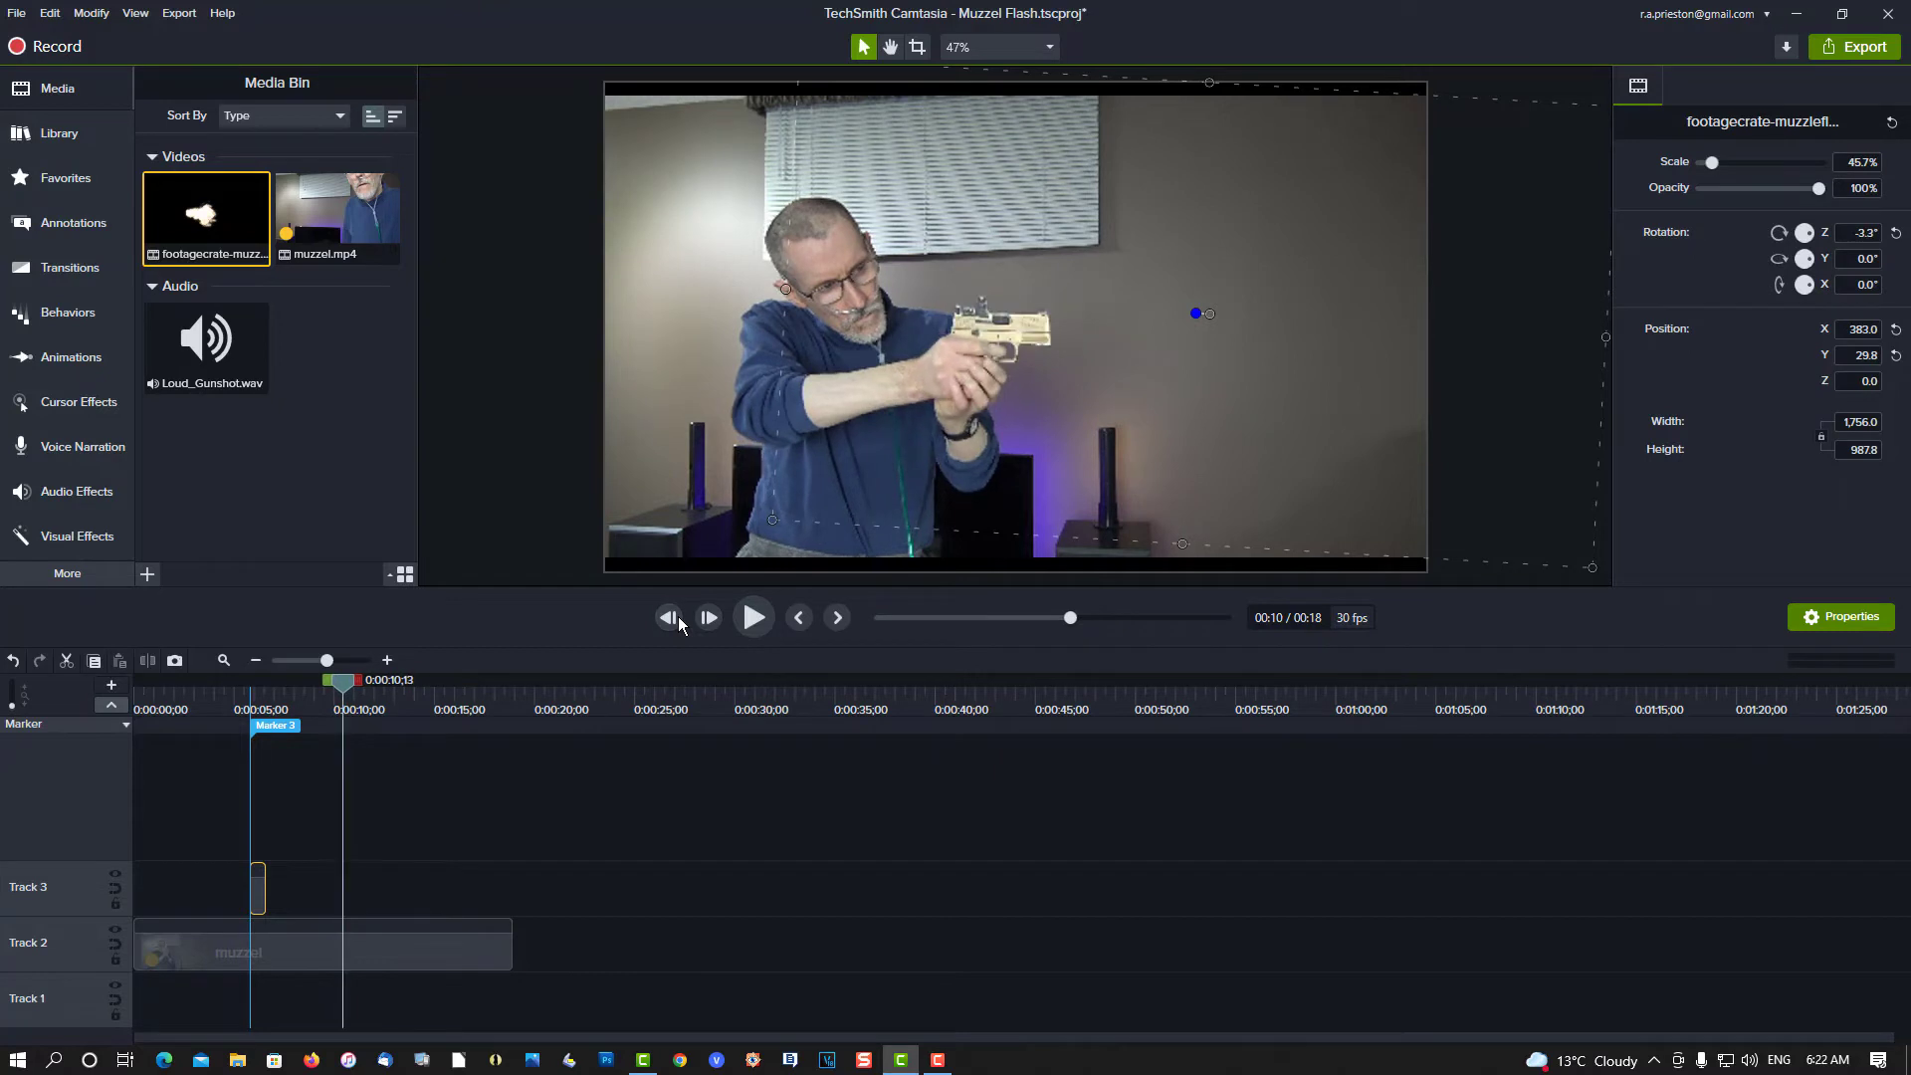
pyautogui.click(678, 617)
pyautogui.click(678, 617)
pyautogui.click(704, 618)
pyautogui.click(705, 617)
pyautogui.click(703, 617)
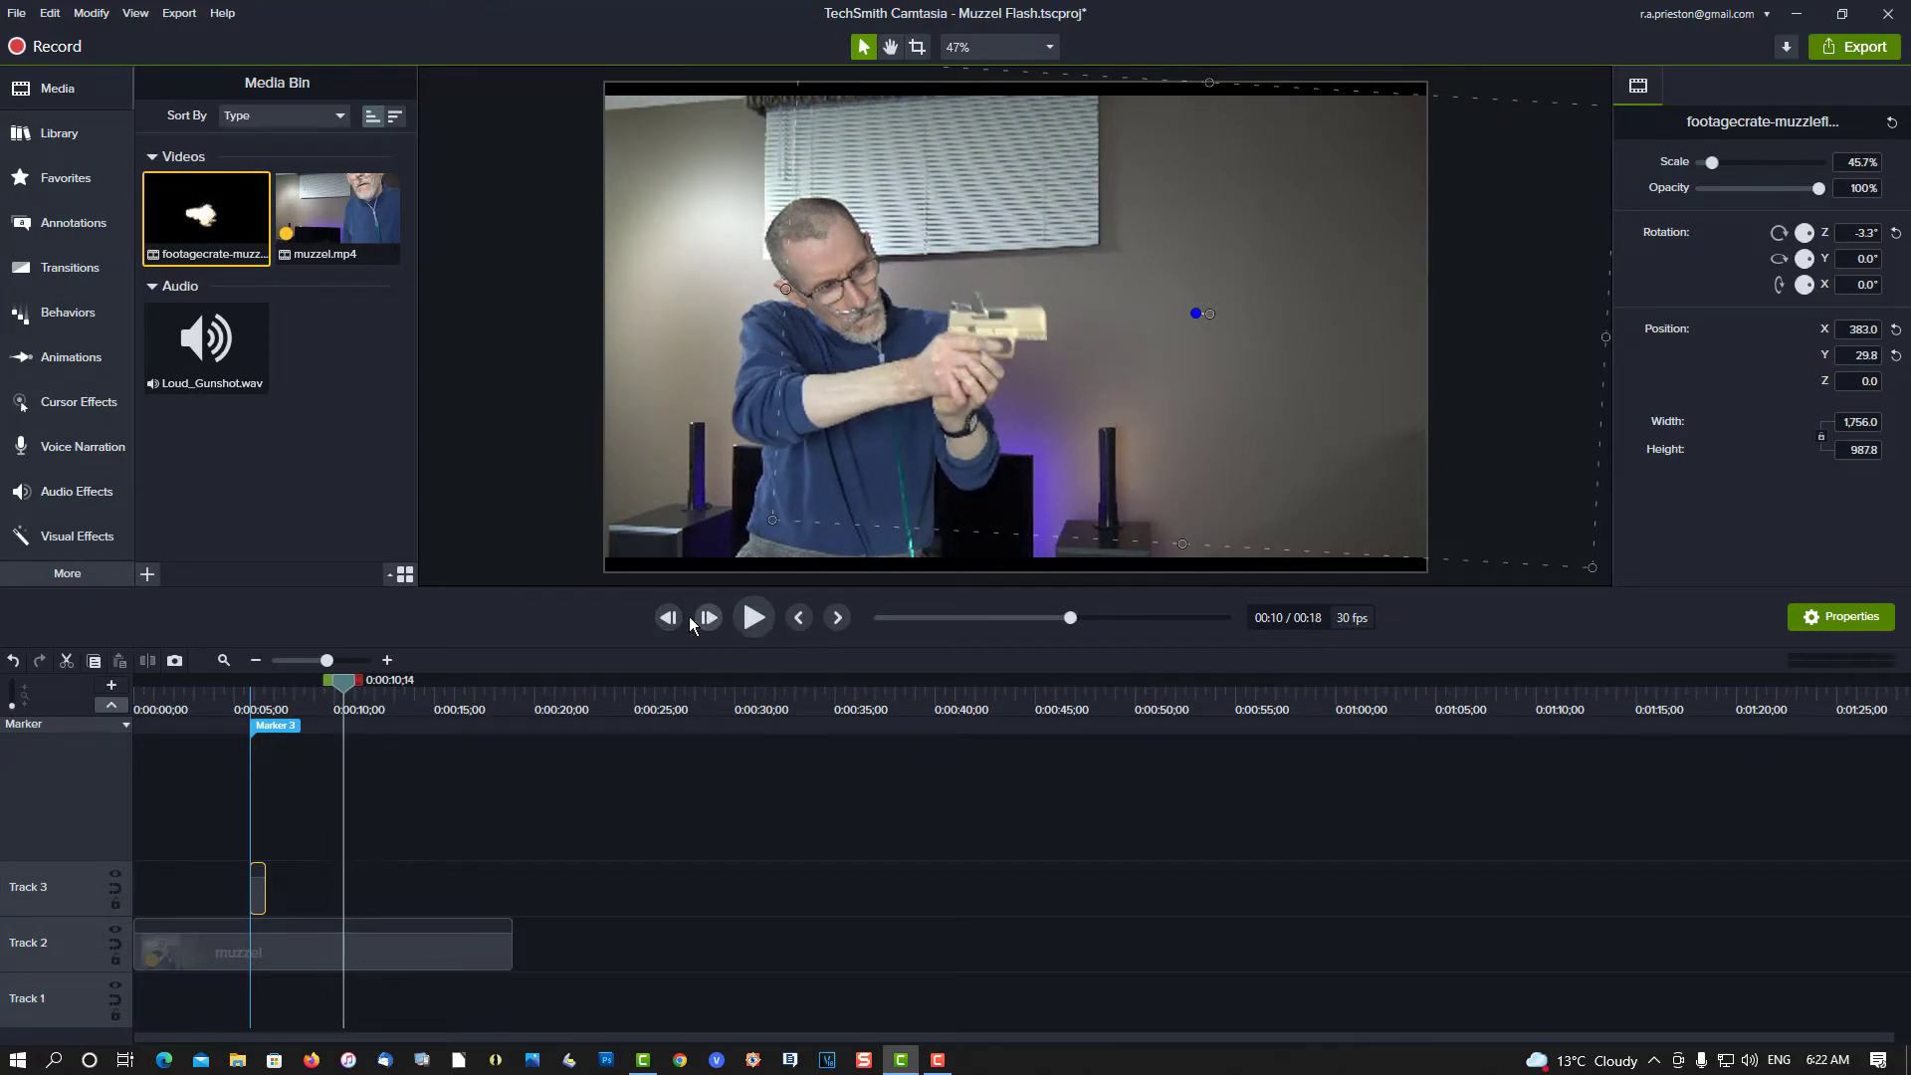
pyautogui.click(665, 618)
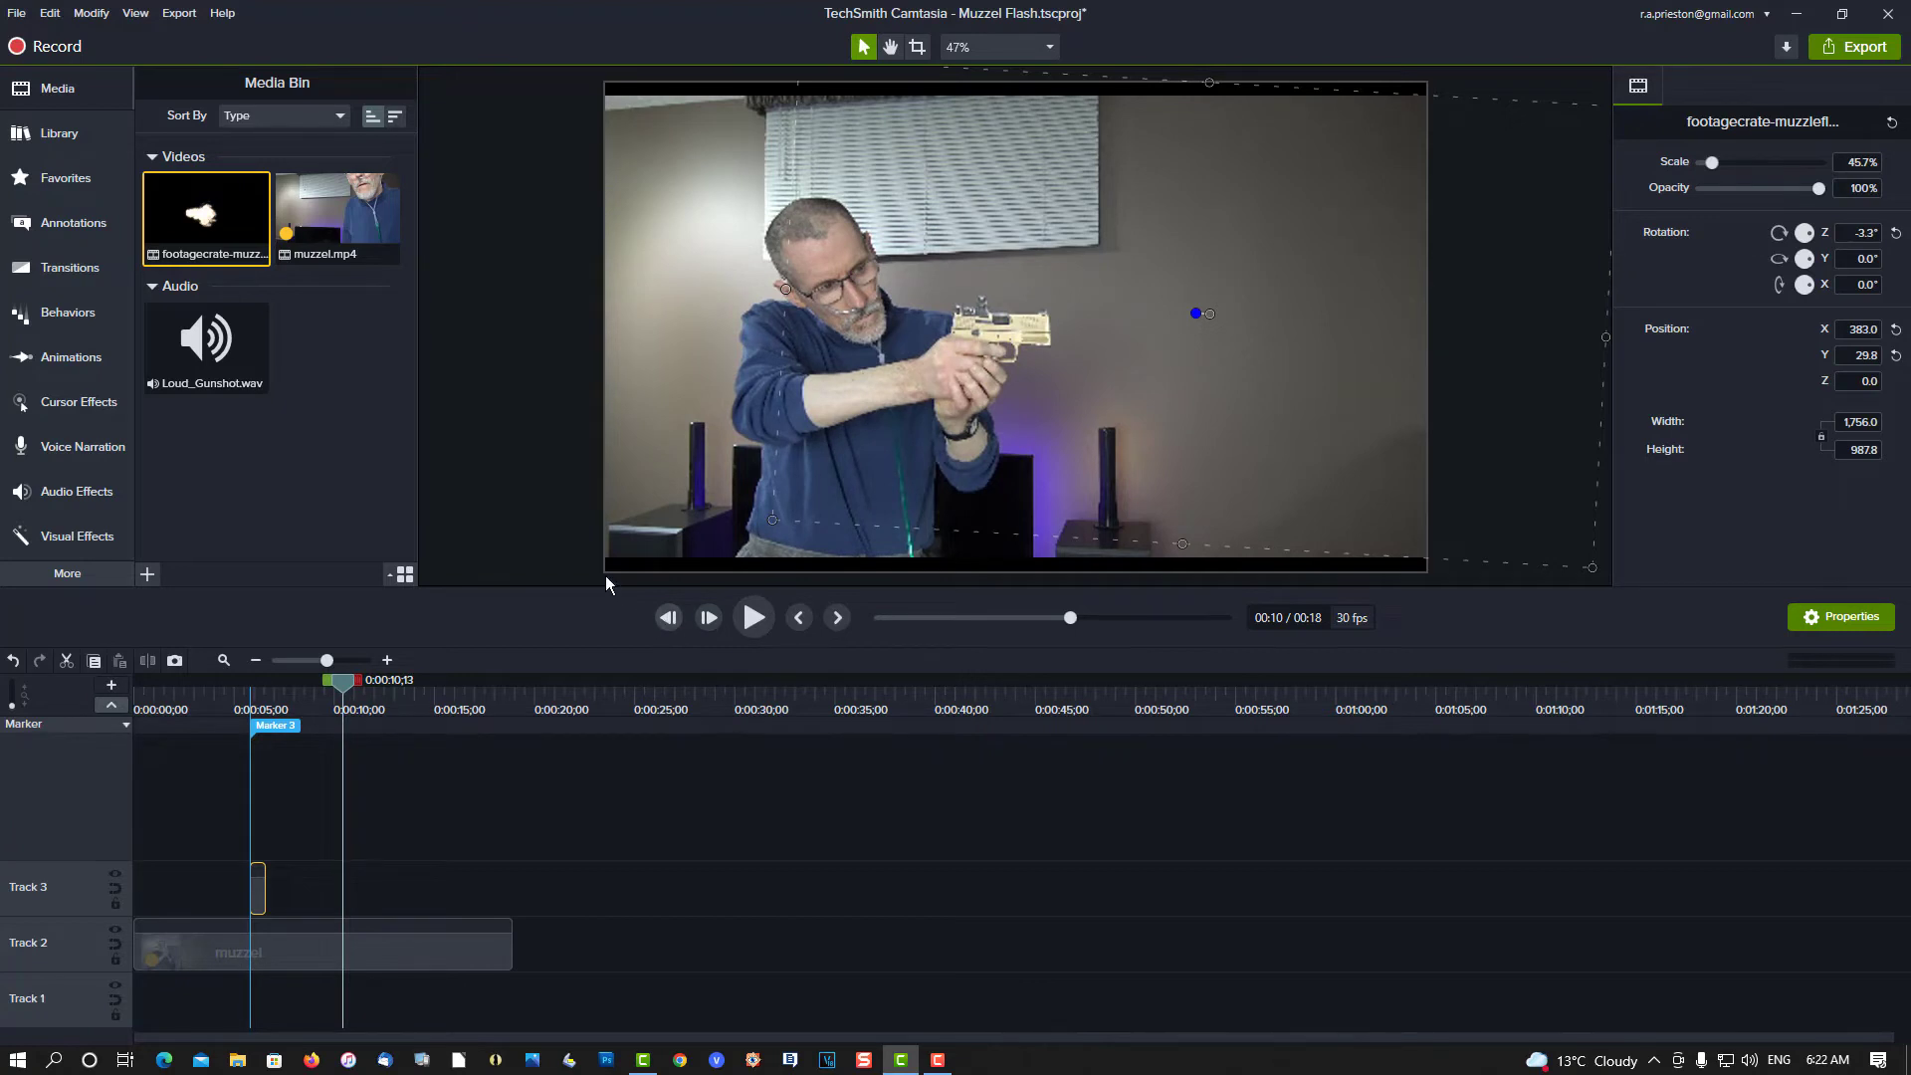
# - Add another muzzle flash on Track 3 at the playhead, align it with the barrel at about X 366, Y 63.8, and play it back
pyautogui.moveTo(214, 224); pyautogui.dragTo(327, 878)
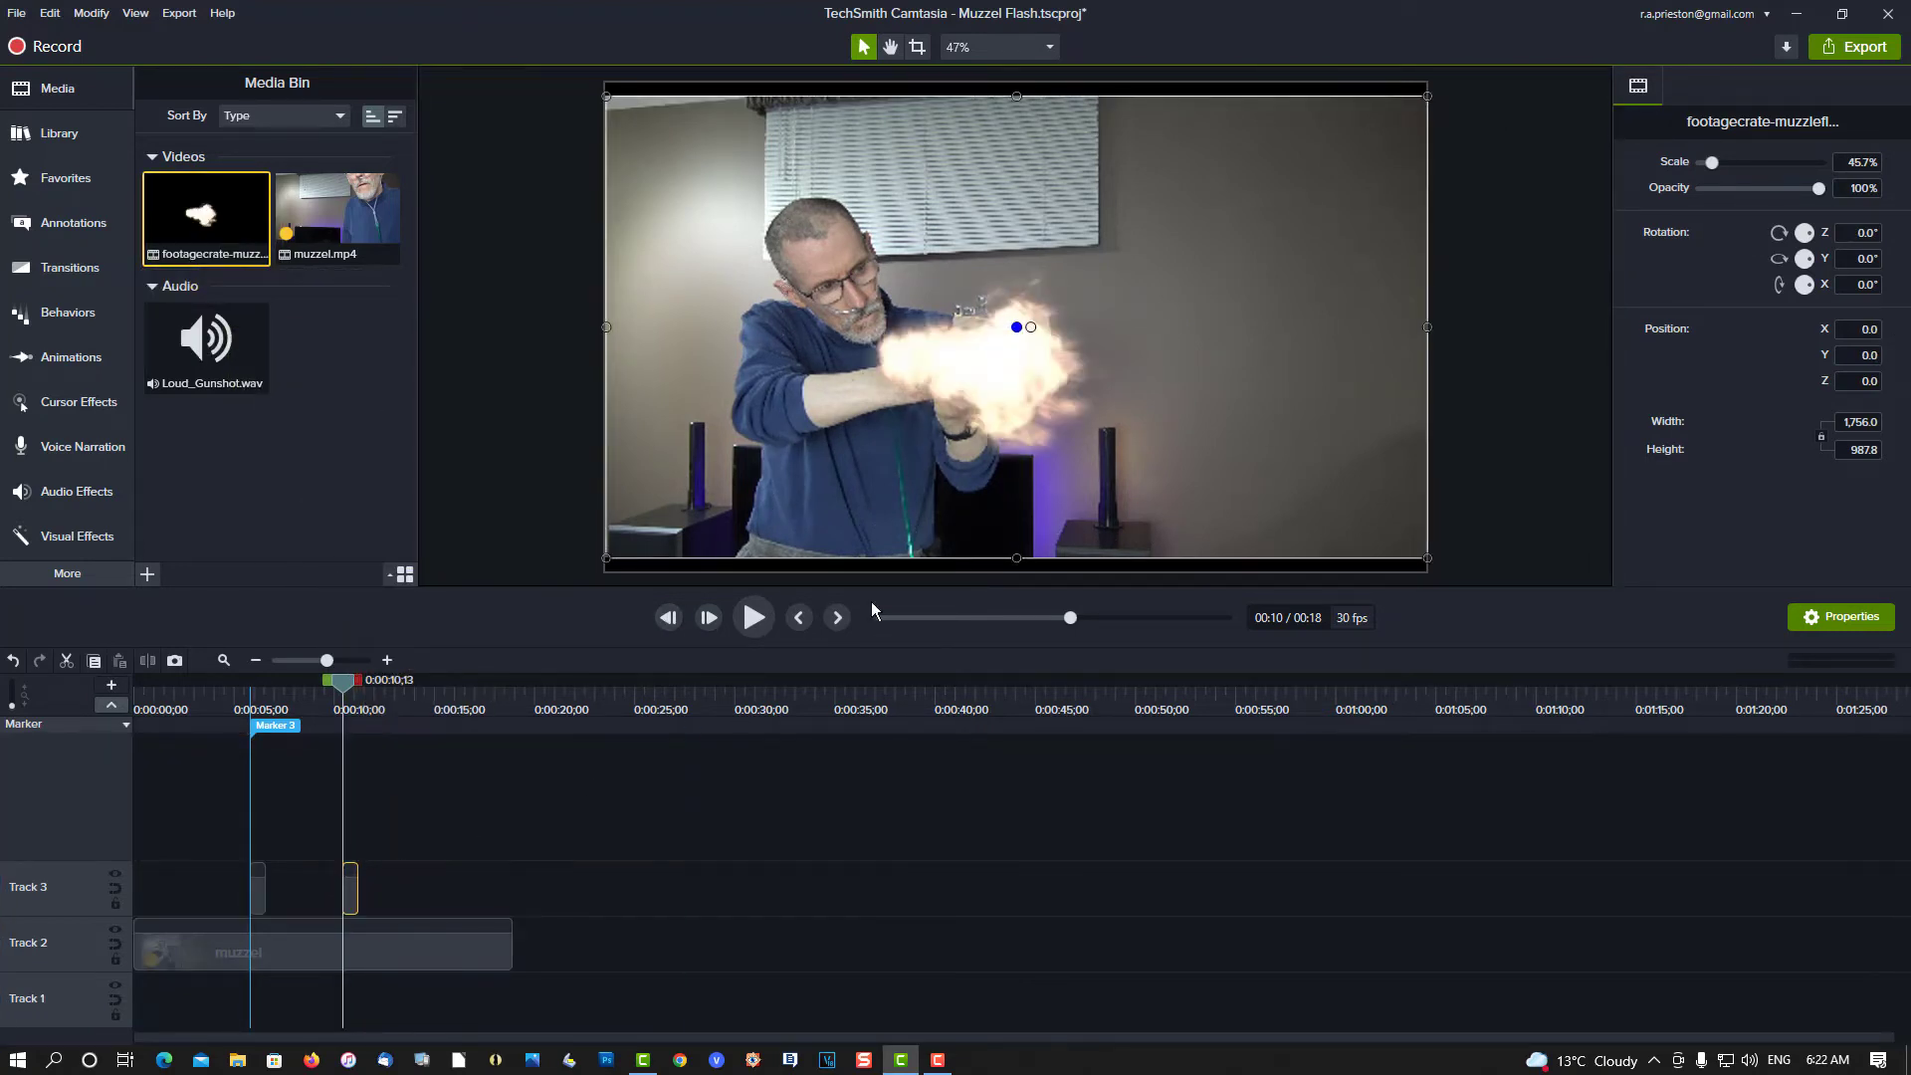
pyautogui.moveTo(1023, 366); pyautogui.dragTo(1167, 343)
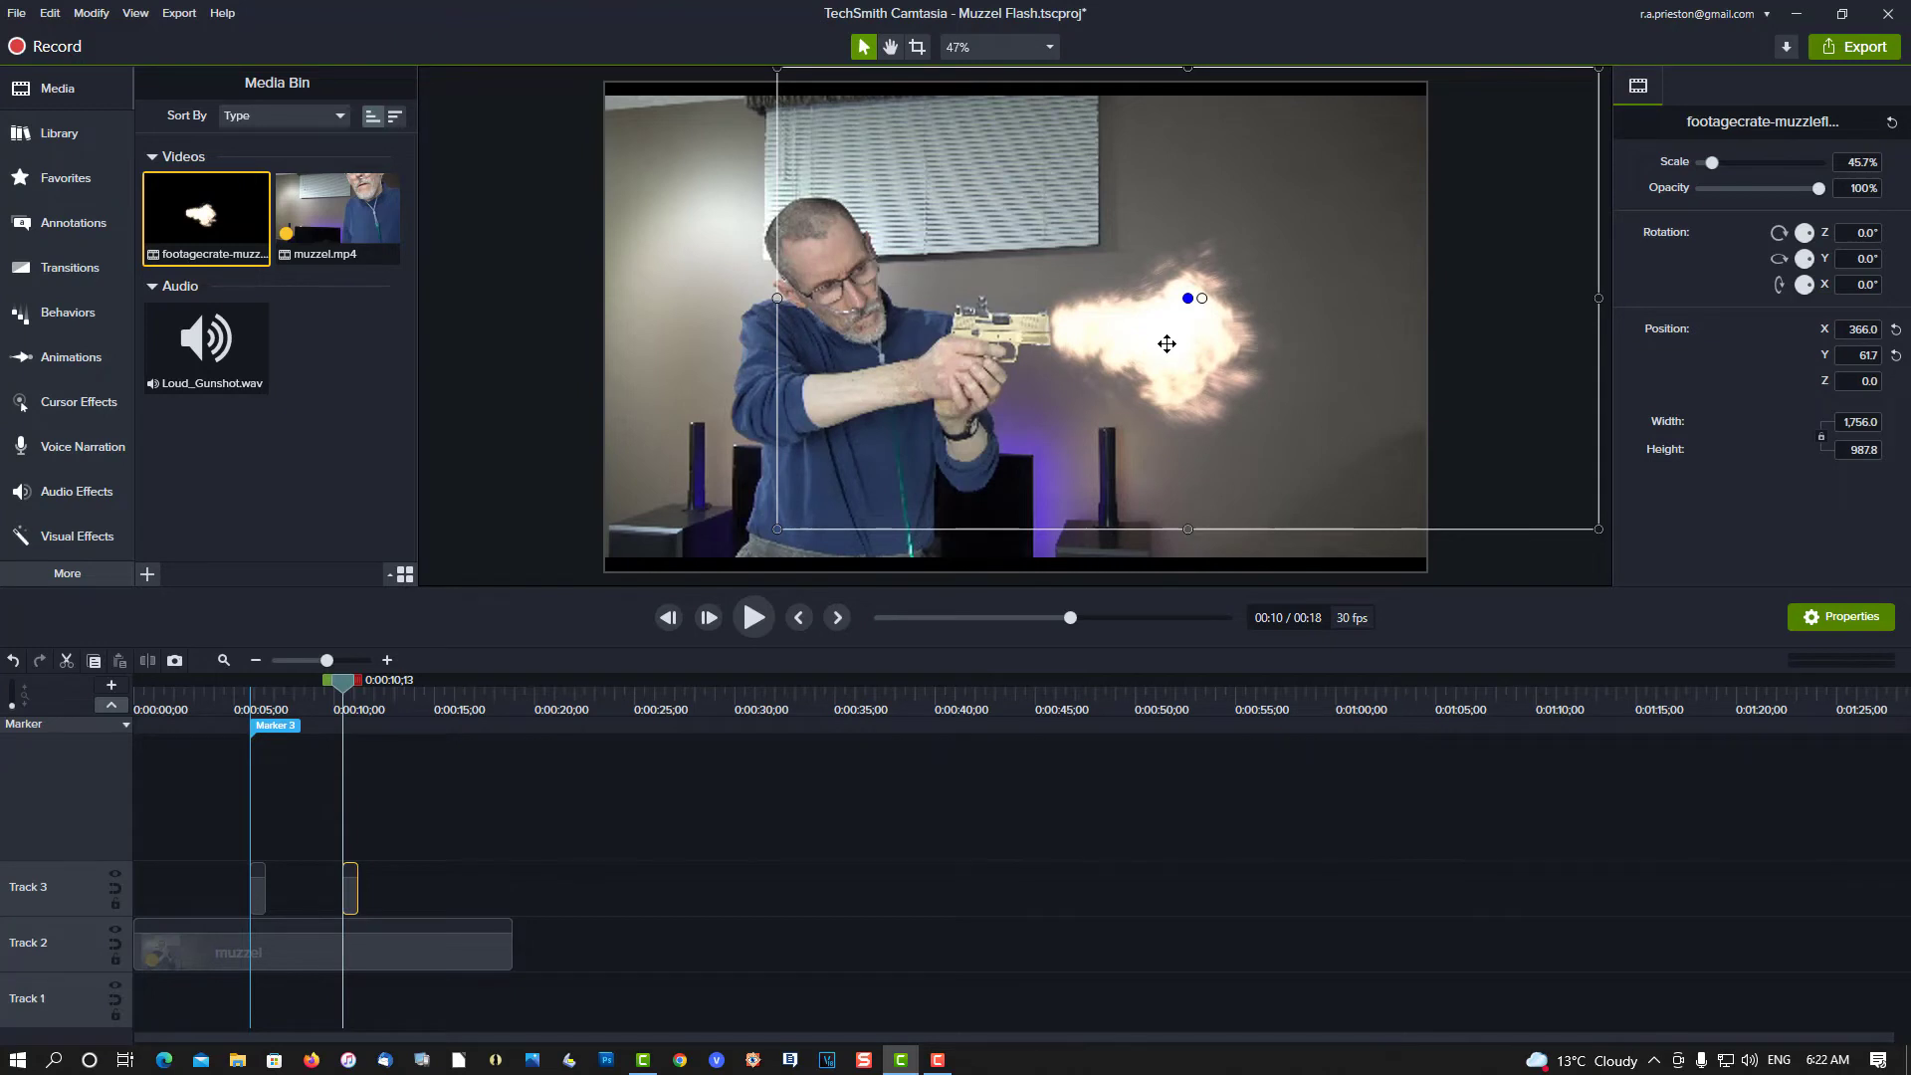
pyautogui.moveTo(1167, 342); pyautogui.dragTo(1167, 340)
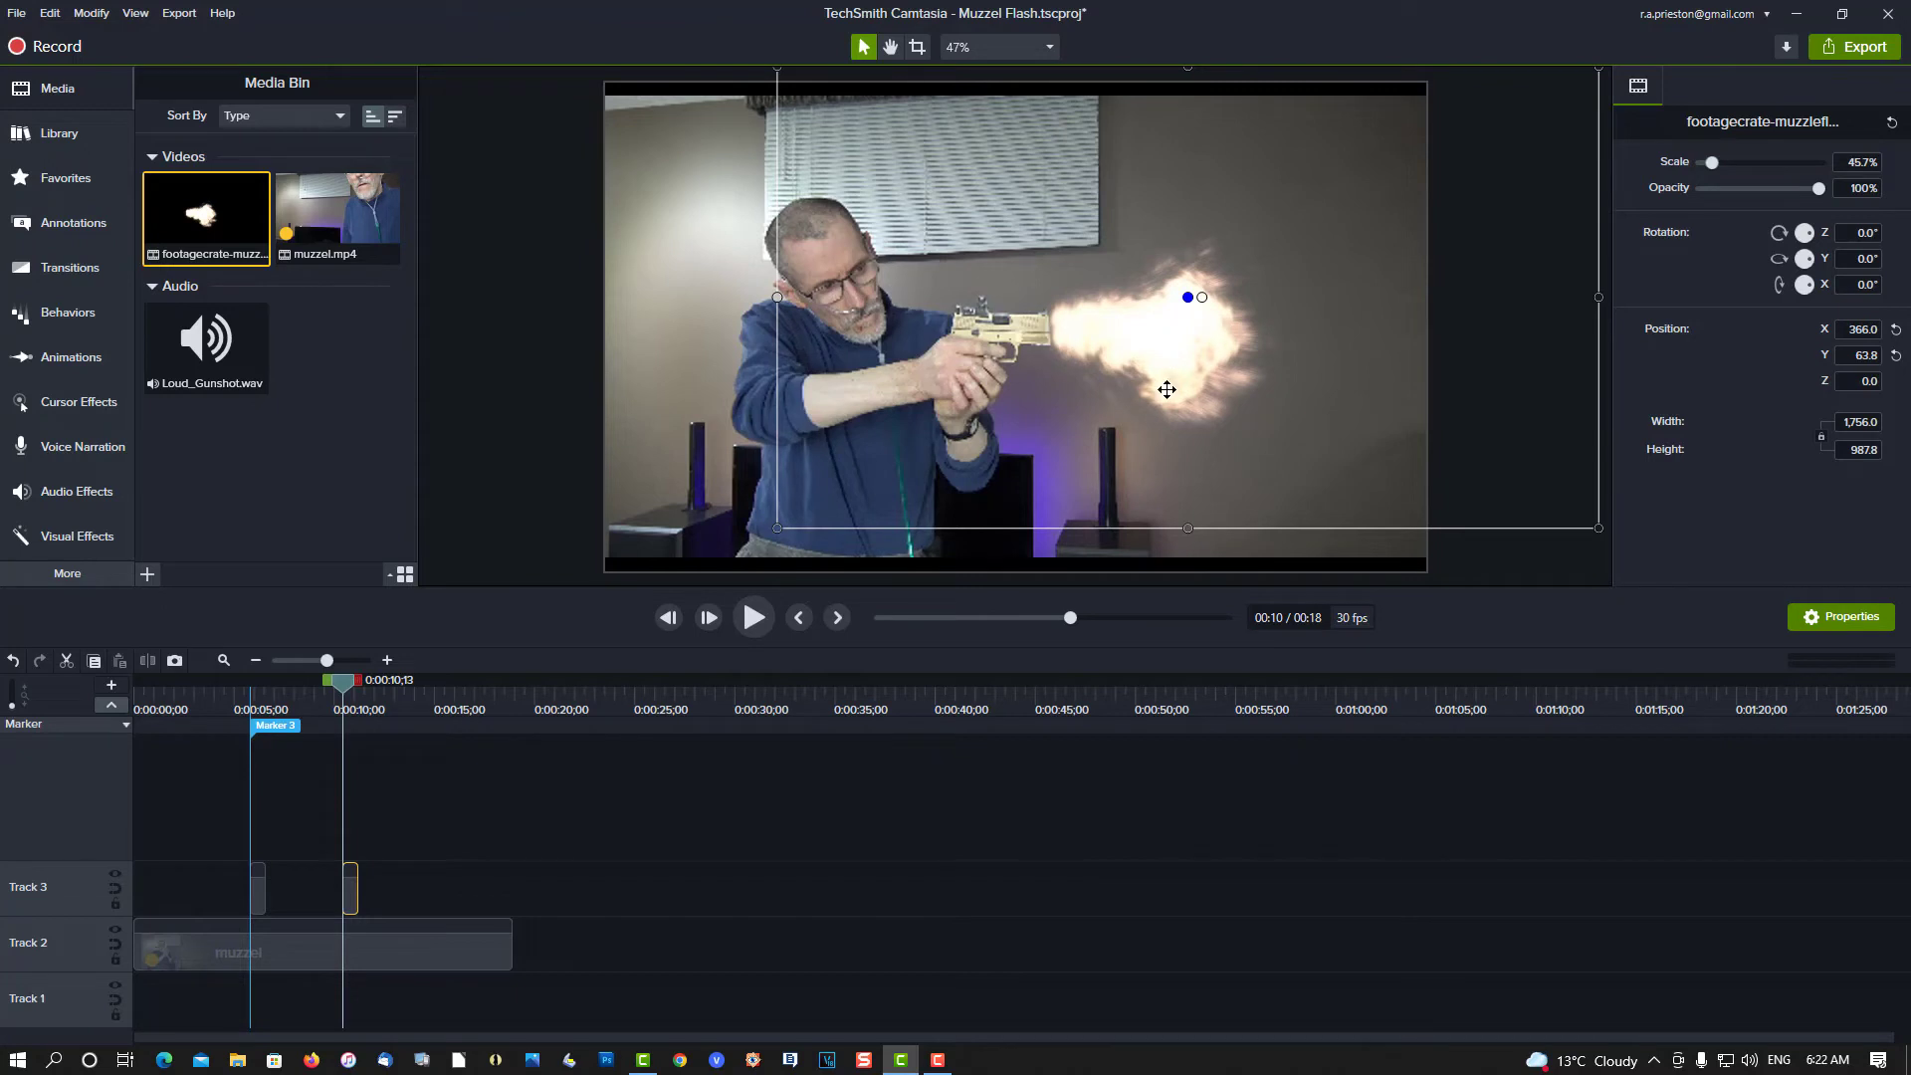
pyautogui.click(745, 627)
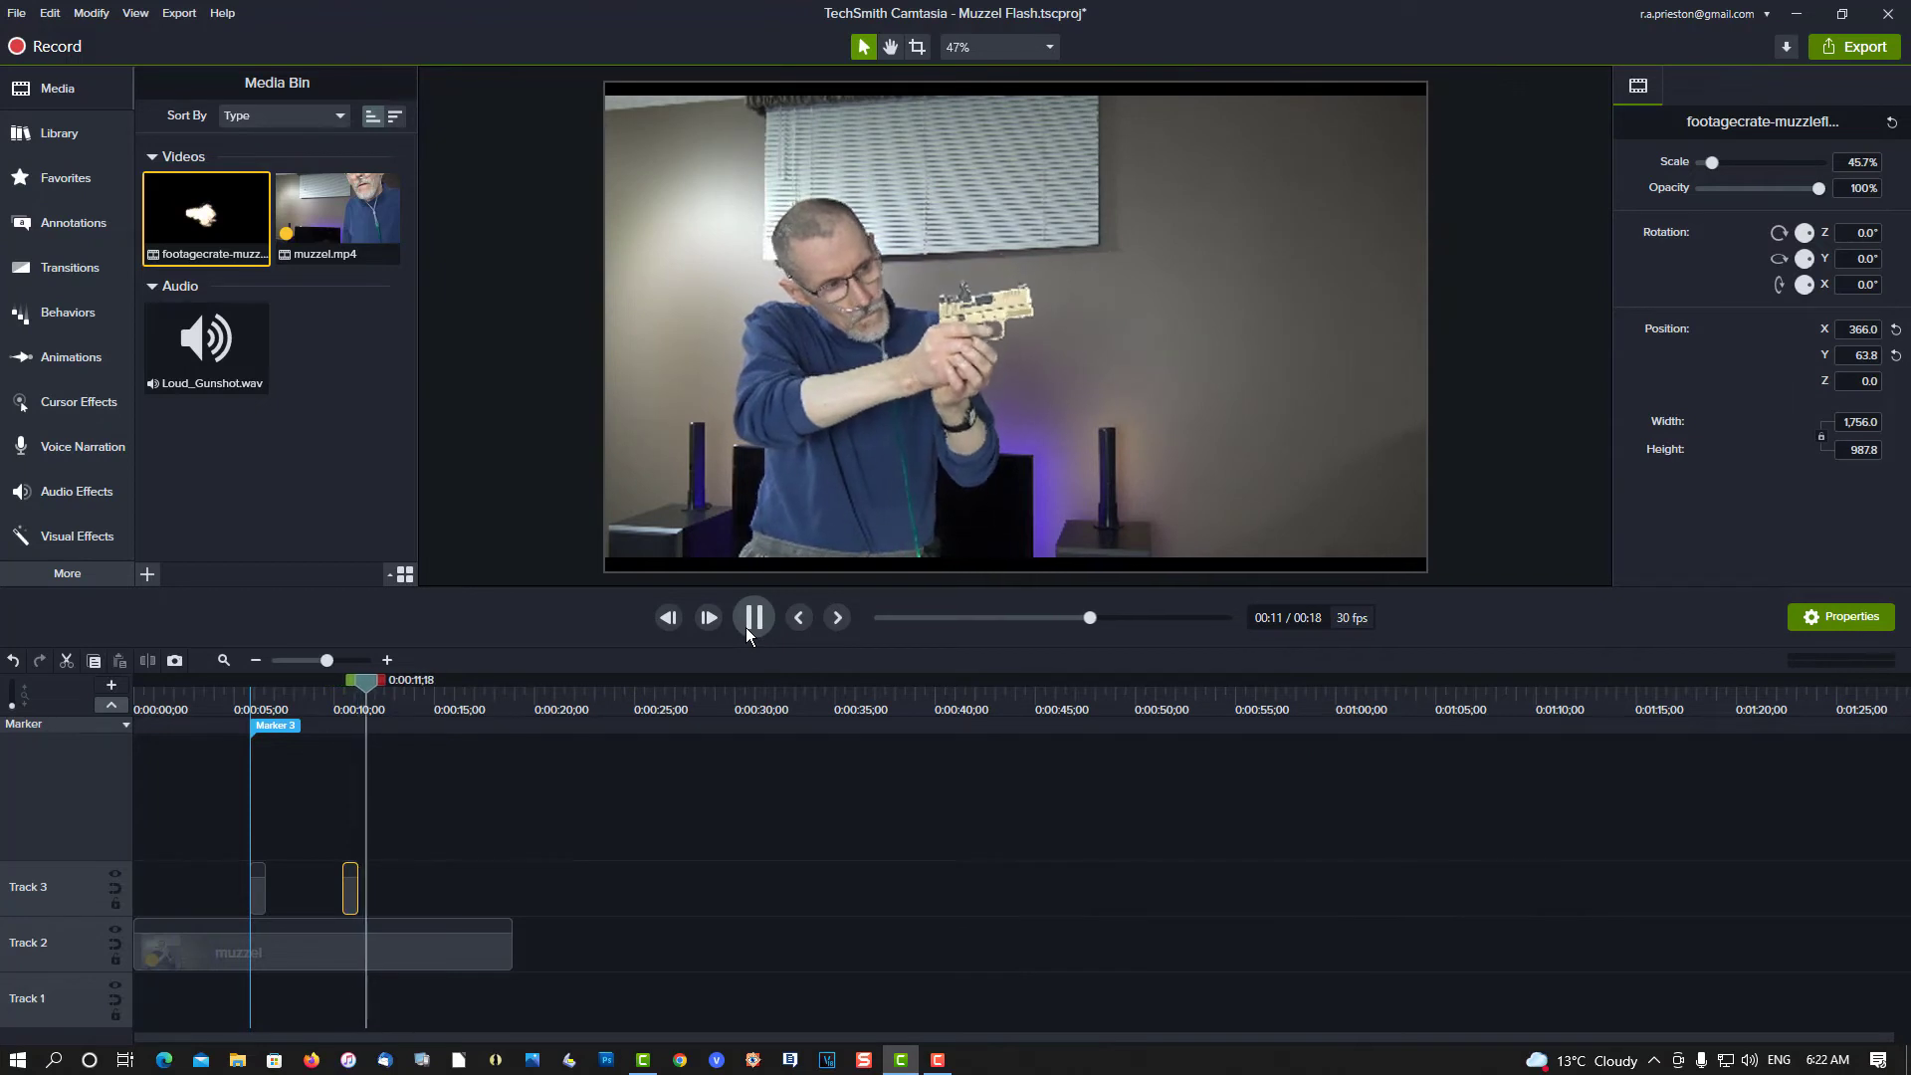
pyautogui.click(747, 628)
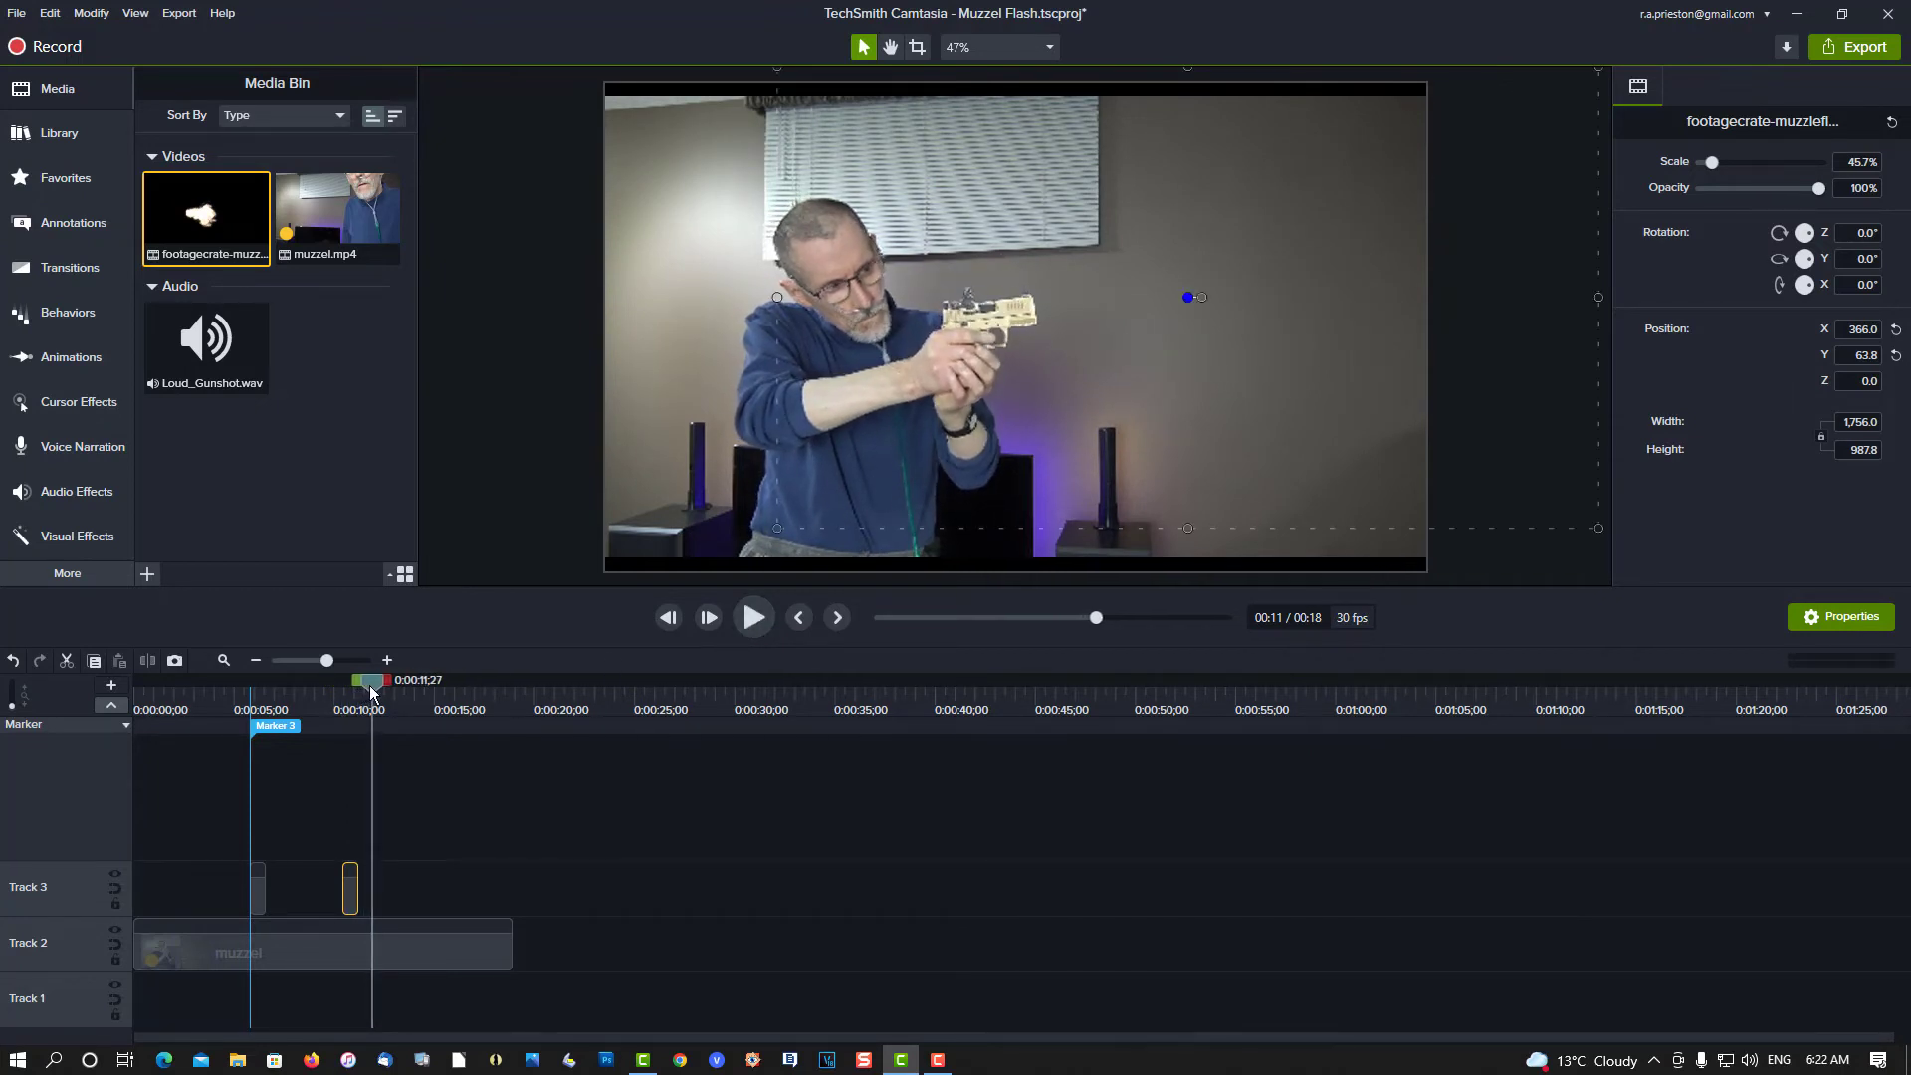
# - Place Loud_Gunshot.wav on Track 1 twice, at the marker and at about 0:00:10;09 beneath the second muzzle flash
pyautogui.click(212, 366)
pyautogui.moveTo(212, 366); pyautogui.dragTo(252, 1022)
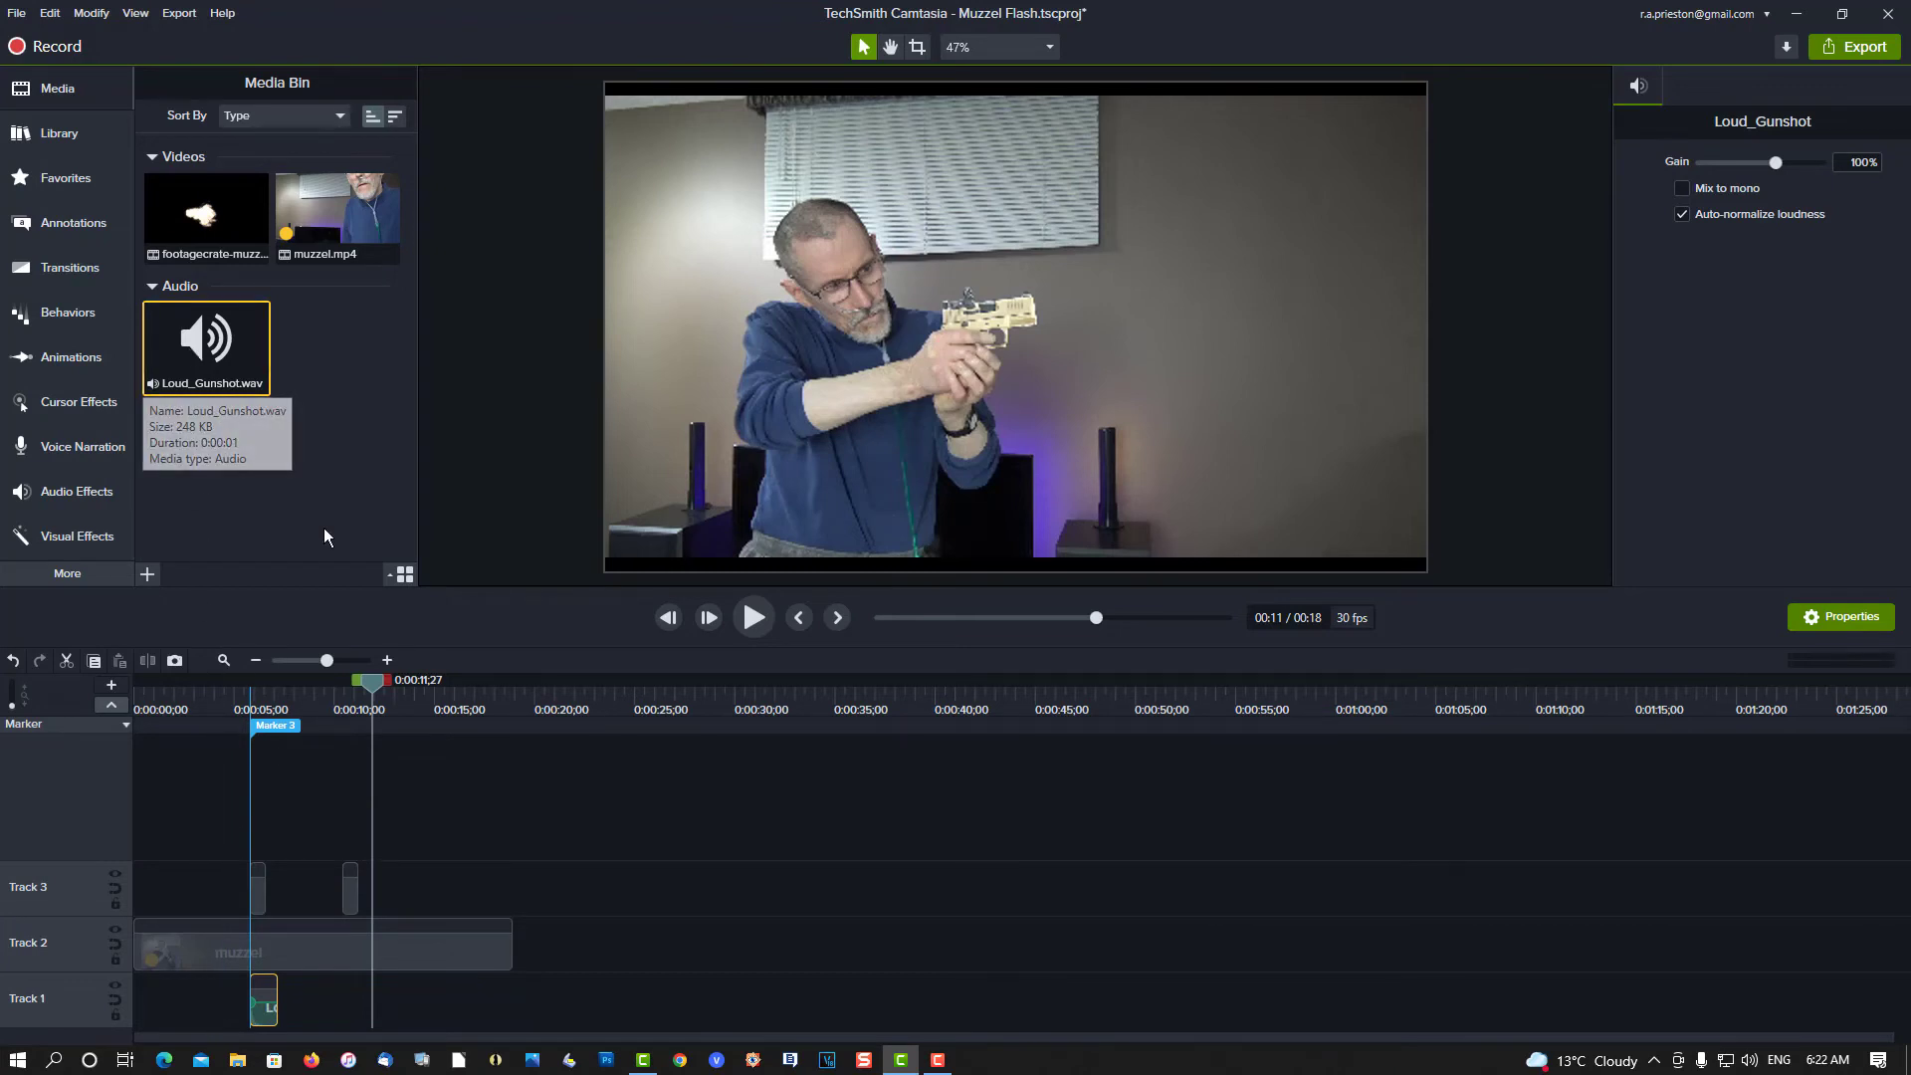
pyautogui.moveTo(372, 681); pyautogui.dragTo(340, 687)
pyautogui.moveTo(213, 365); pyautogui.dragTo(338, 988)
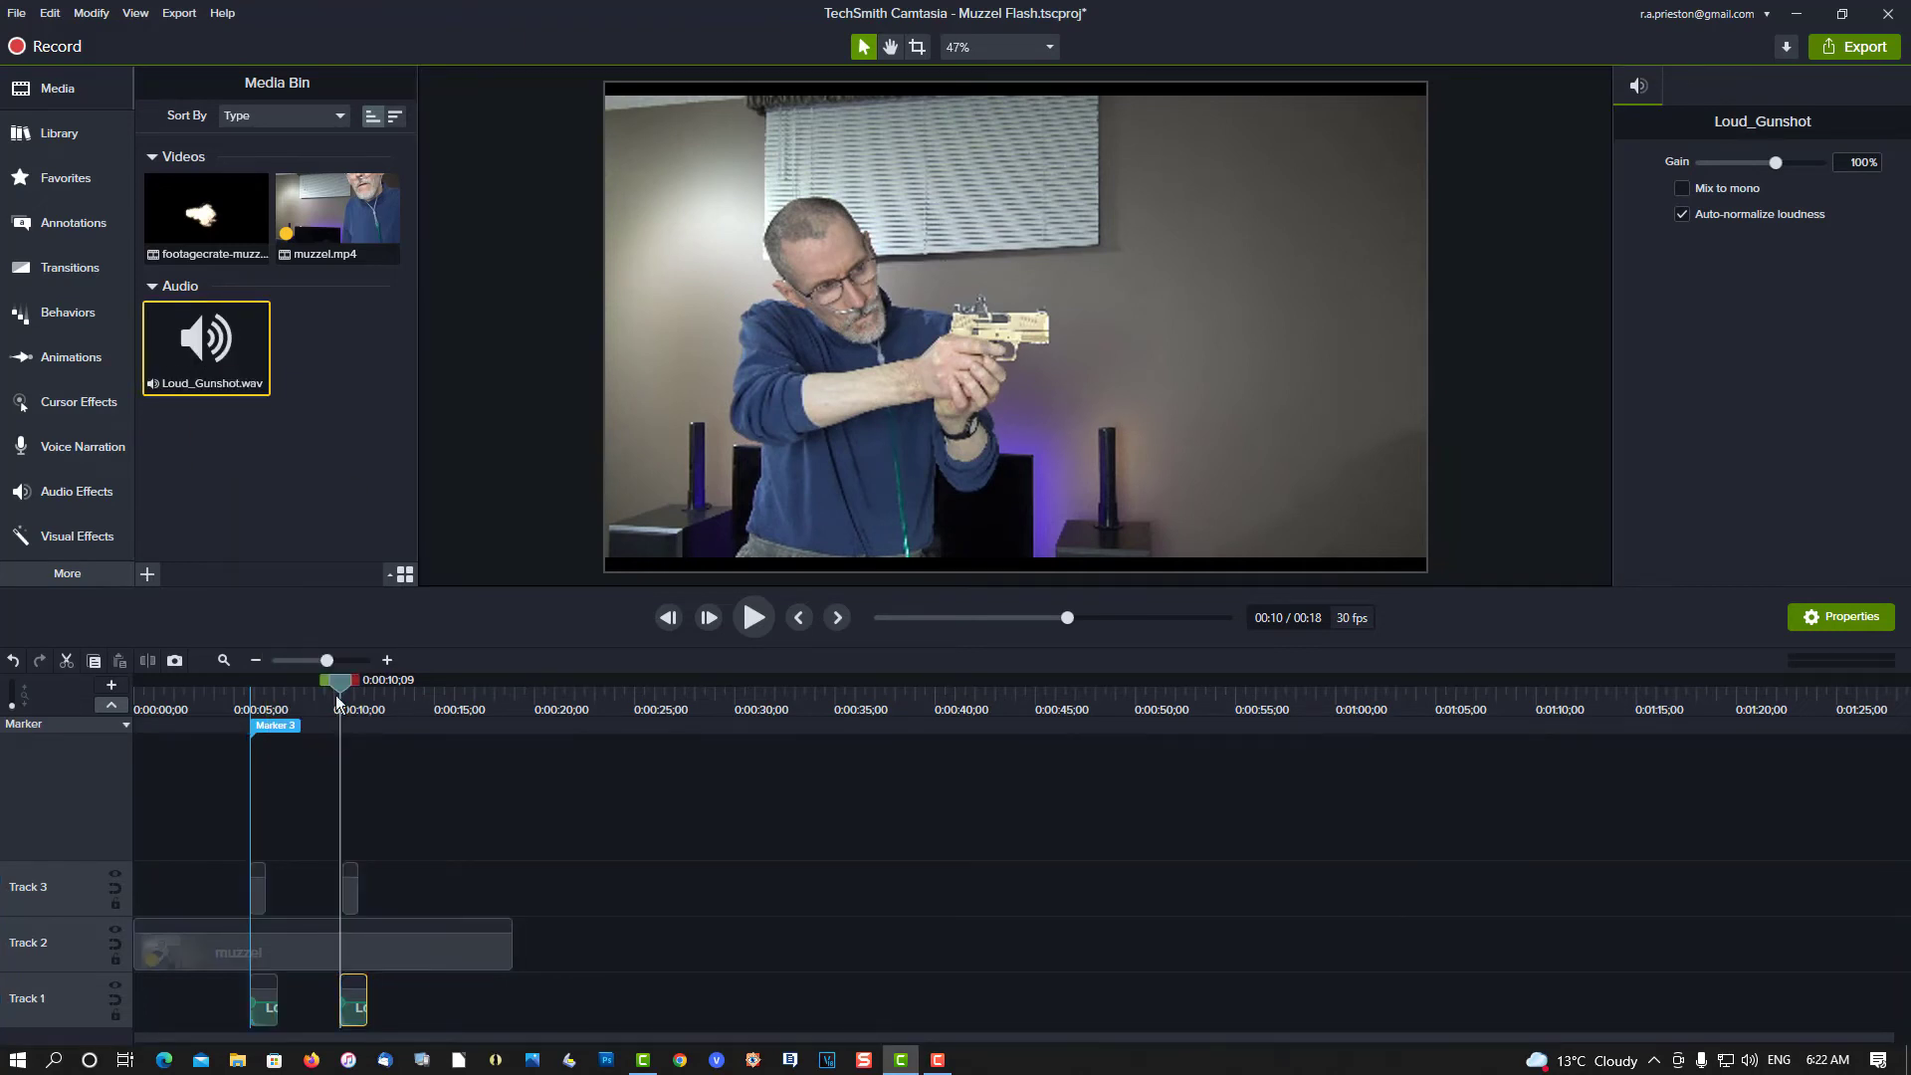
# - Play the timeline from about 3 seconds through both shots to check the flashes and gunshot sounds
pyautogui.moveTo(340, 686); pyautogui.dragTo(224, 683)
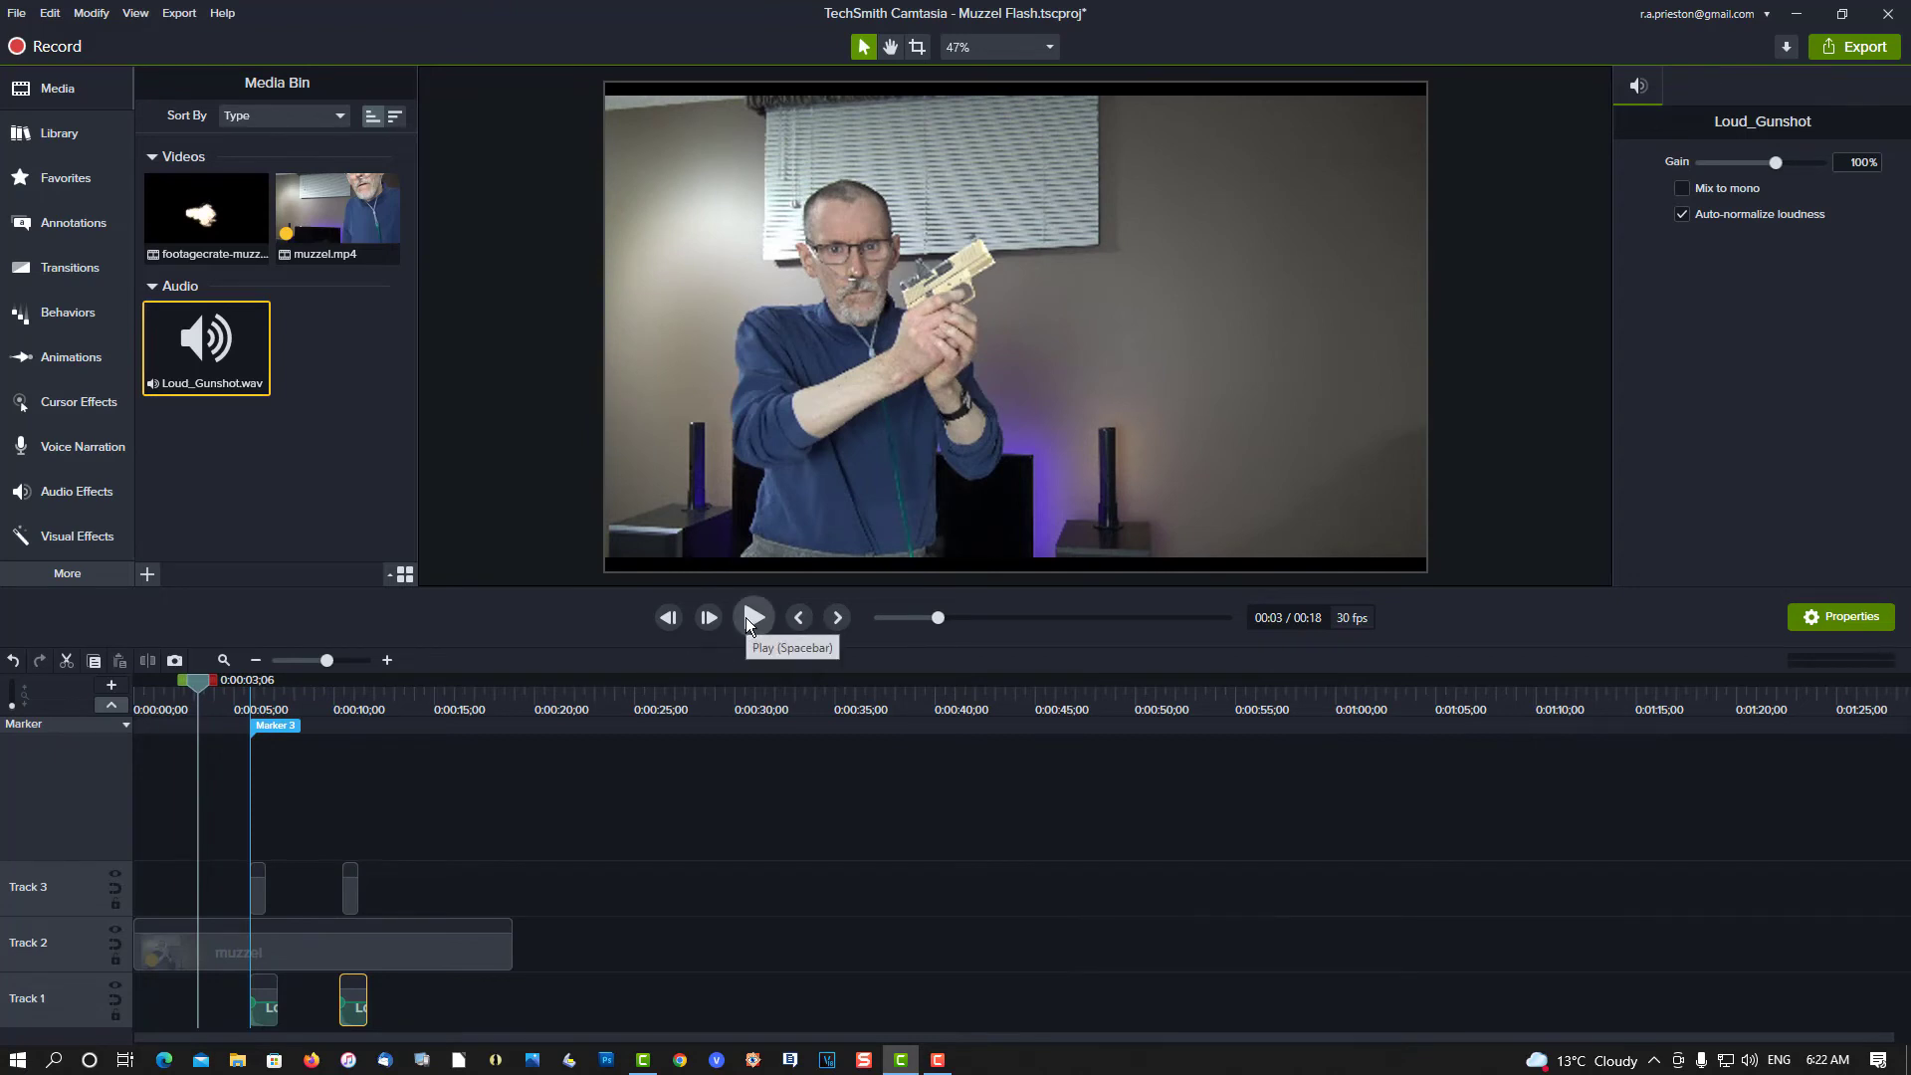
pyautogui.click(745, 617)
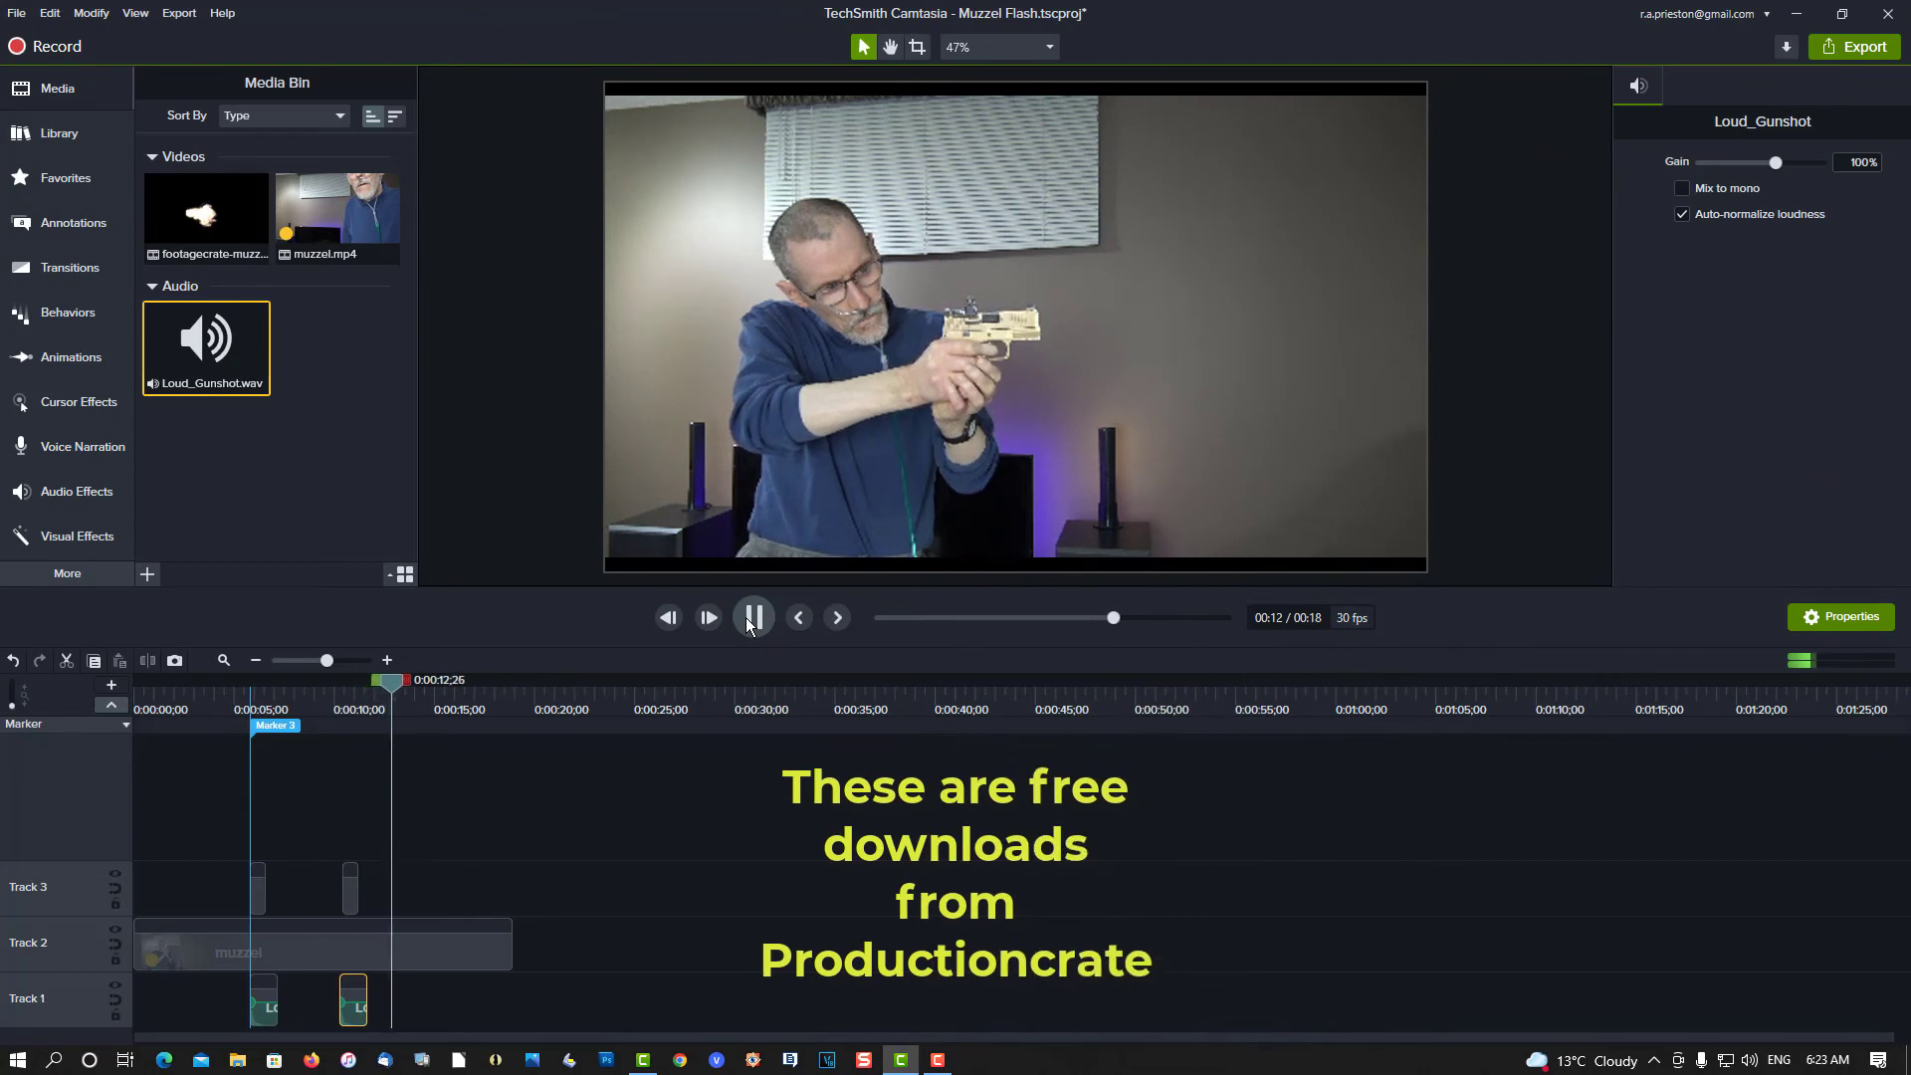
pyautogui.click(748, 618)
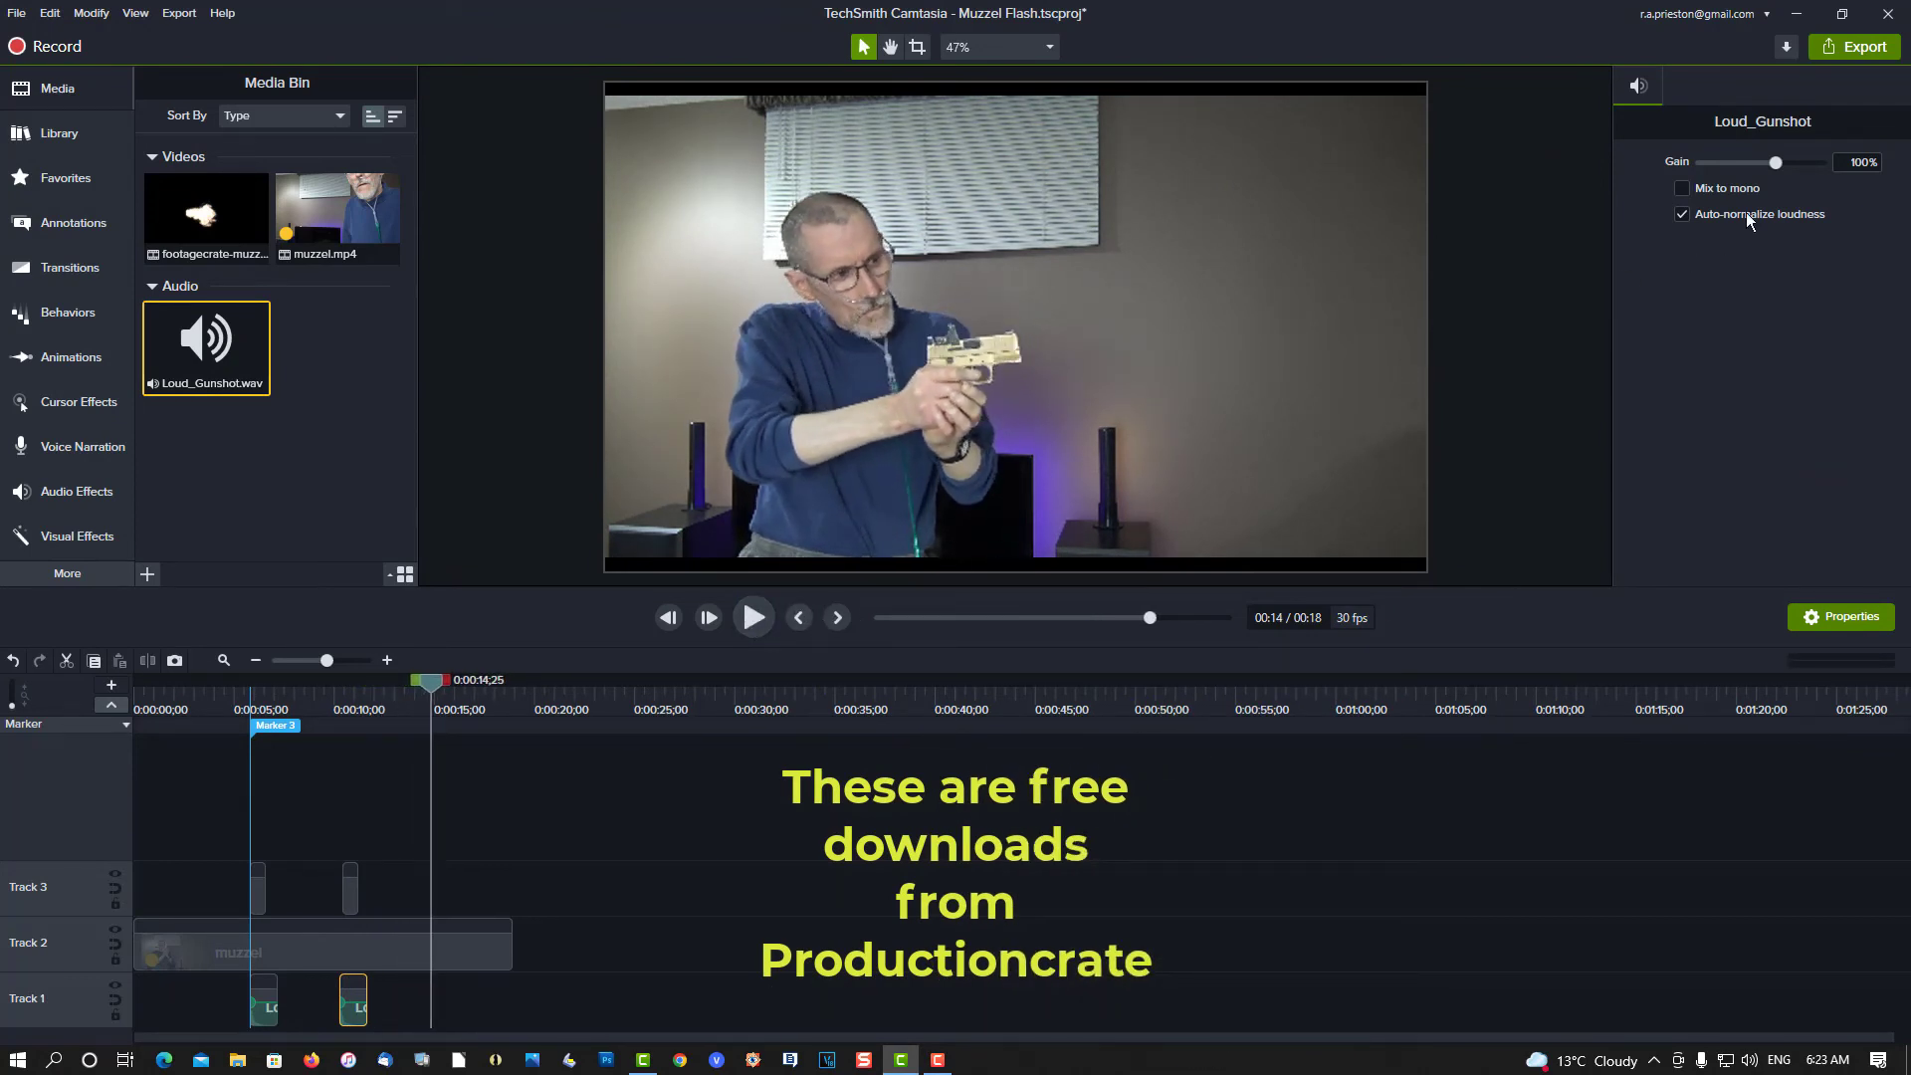
# - Open the list of export destinations for the finished video
pyautogui.click(1848, 48)
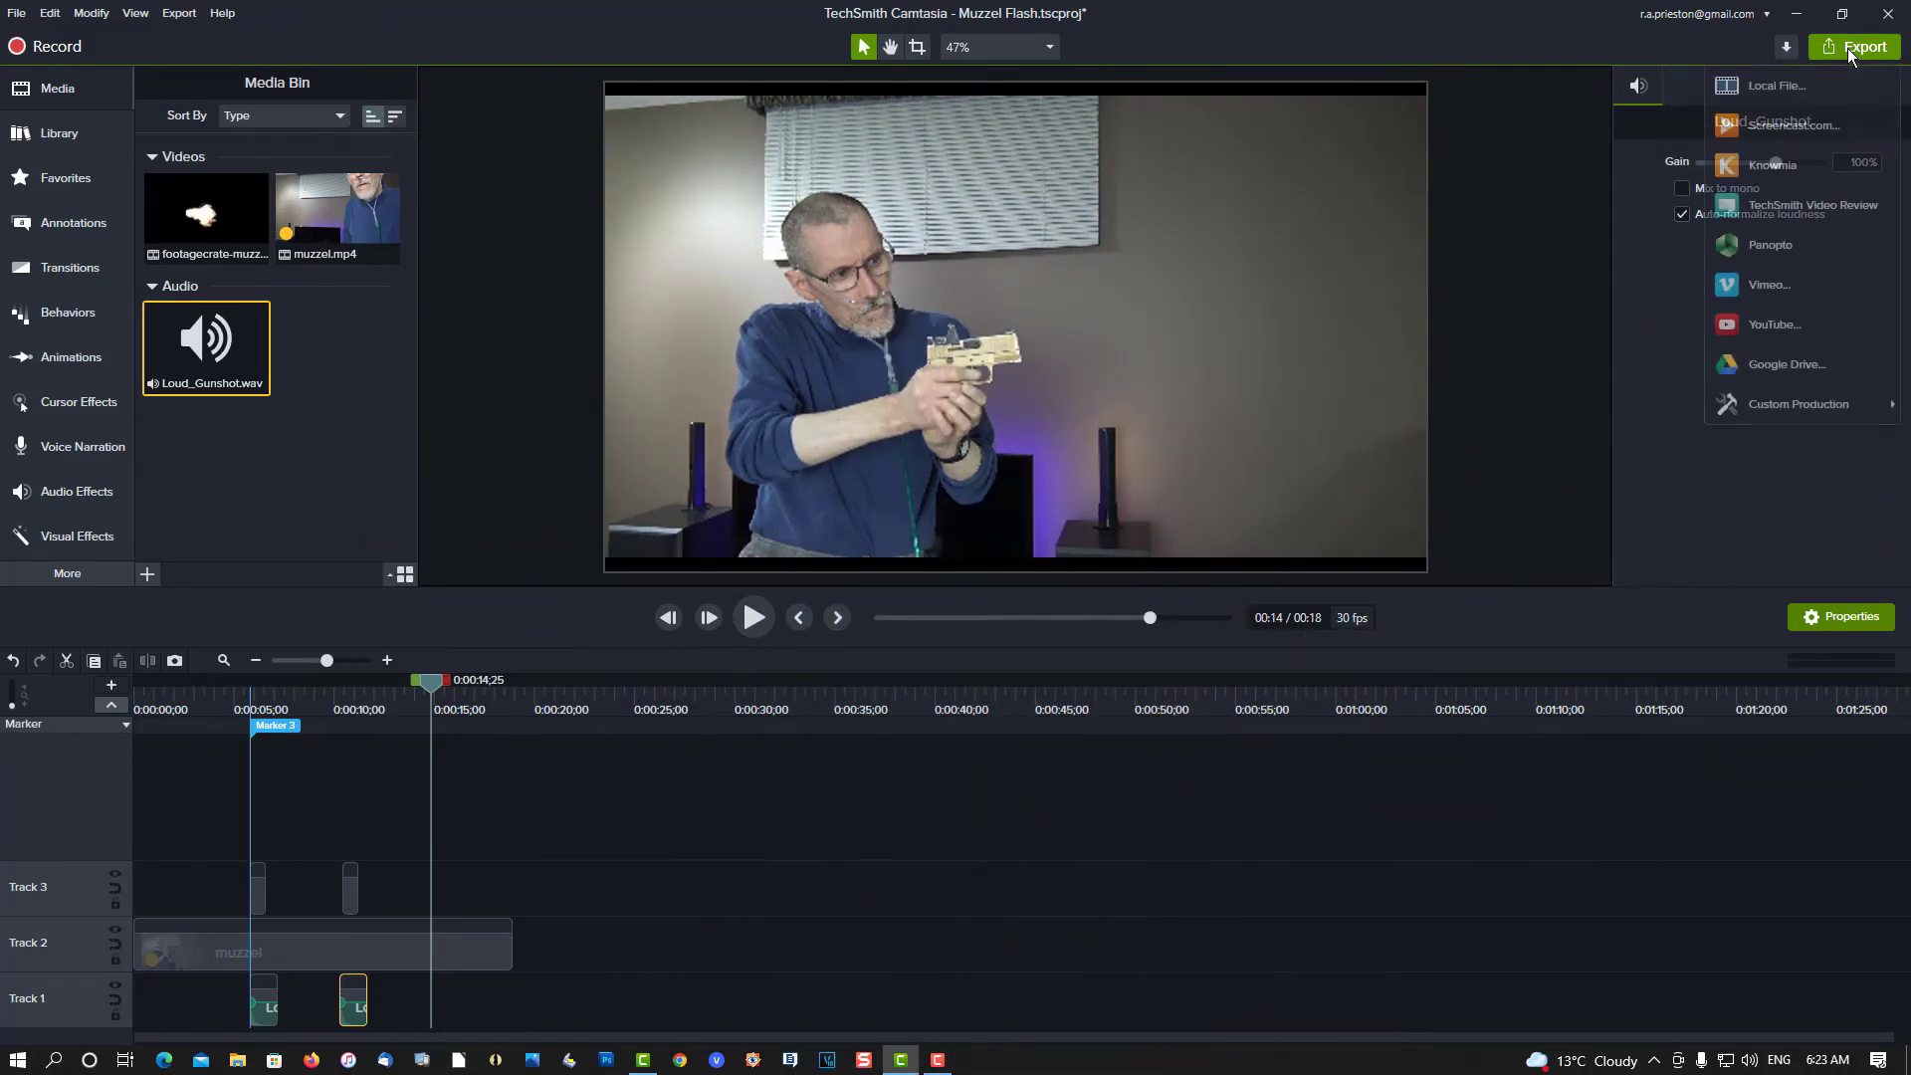